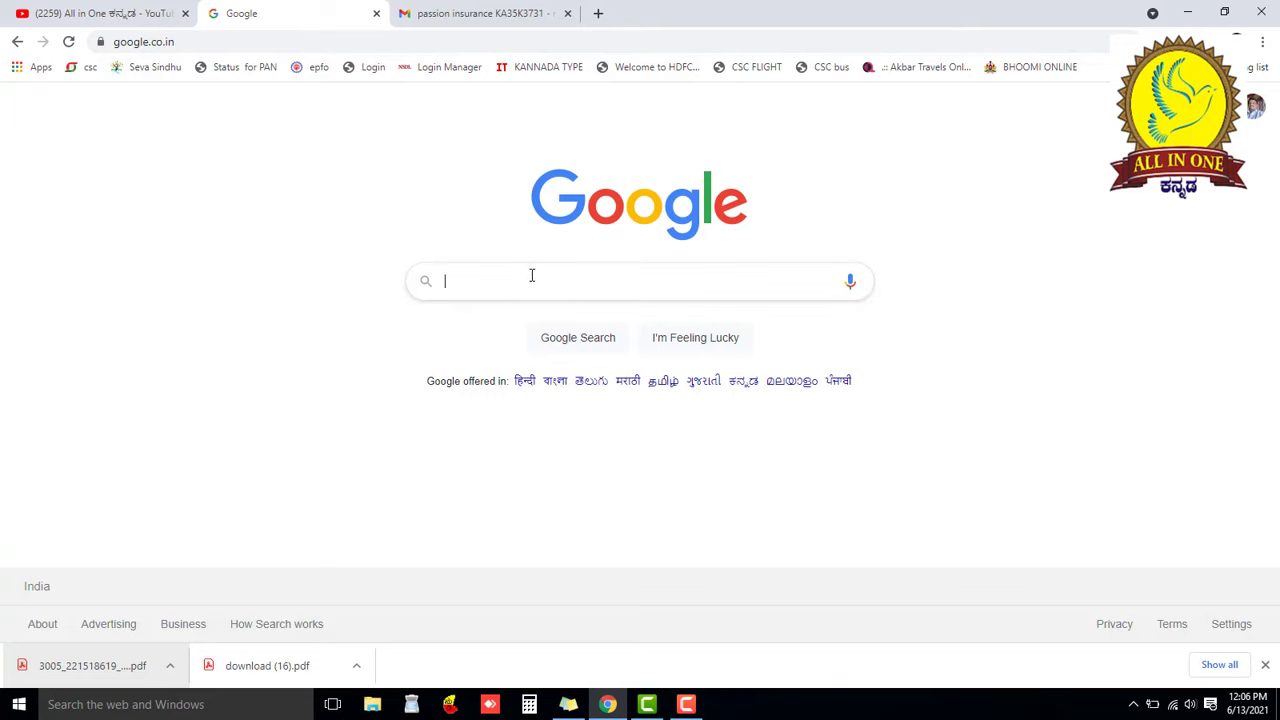
Step: Search Google for 'parivahan' and open the 'Home | Parivahan Sewa' result
click(94, 13)
click(245, 10)
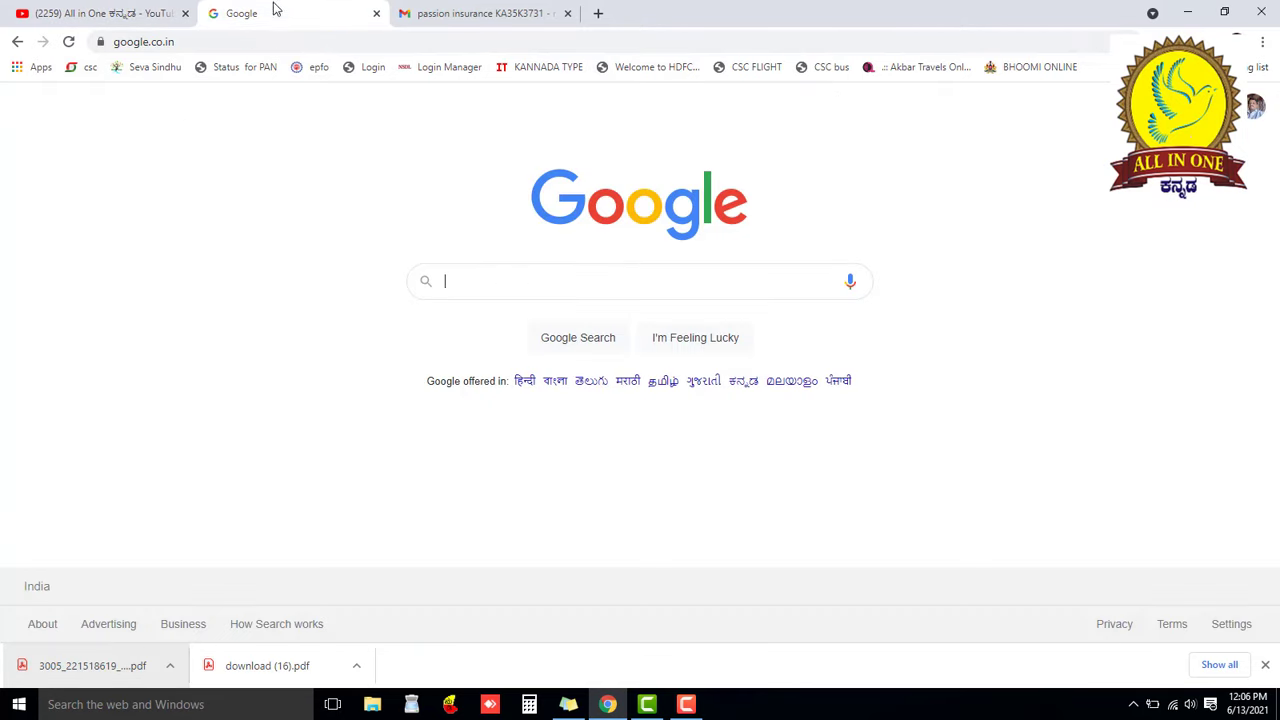
click(532, 282)
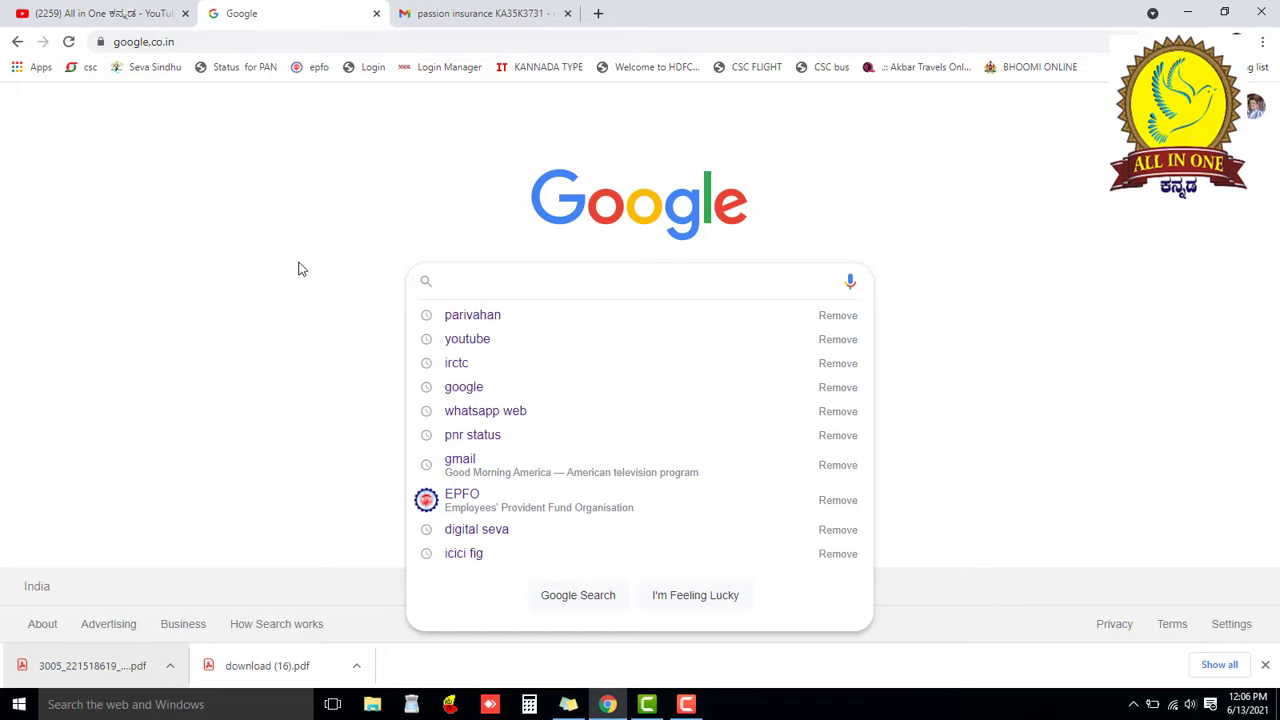
click(472, 315)
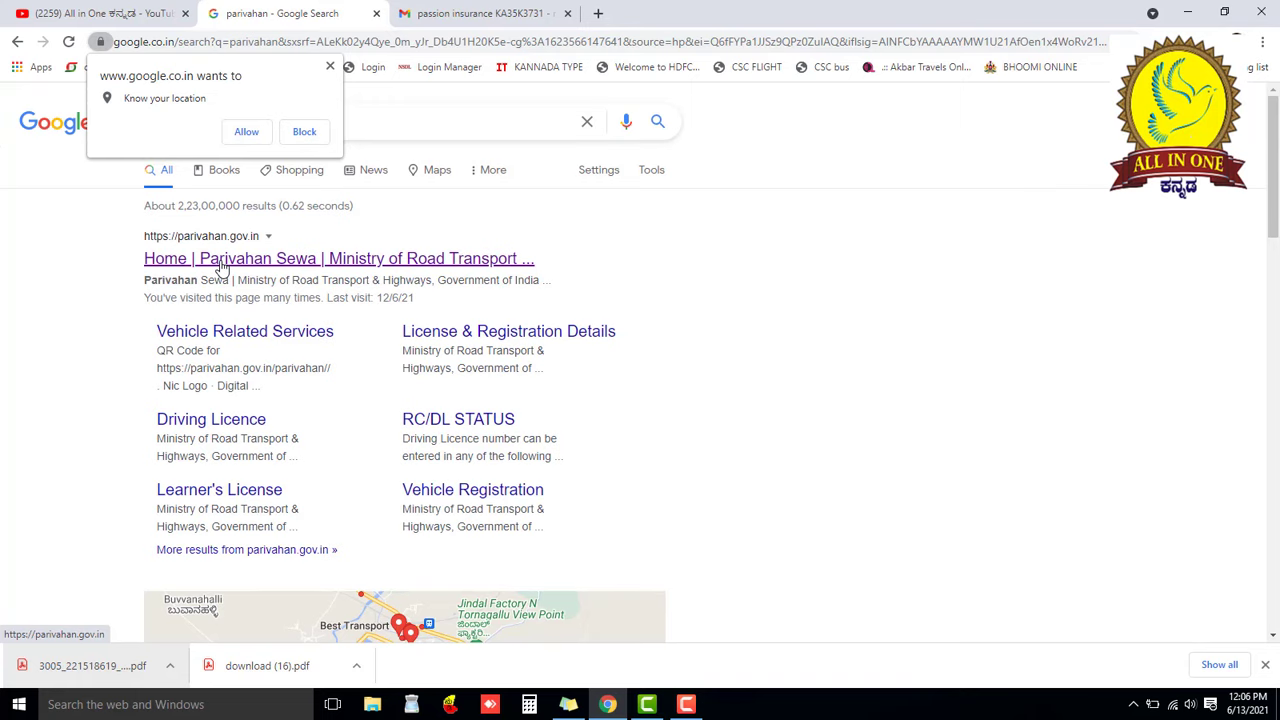
click(222, 264)
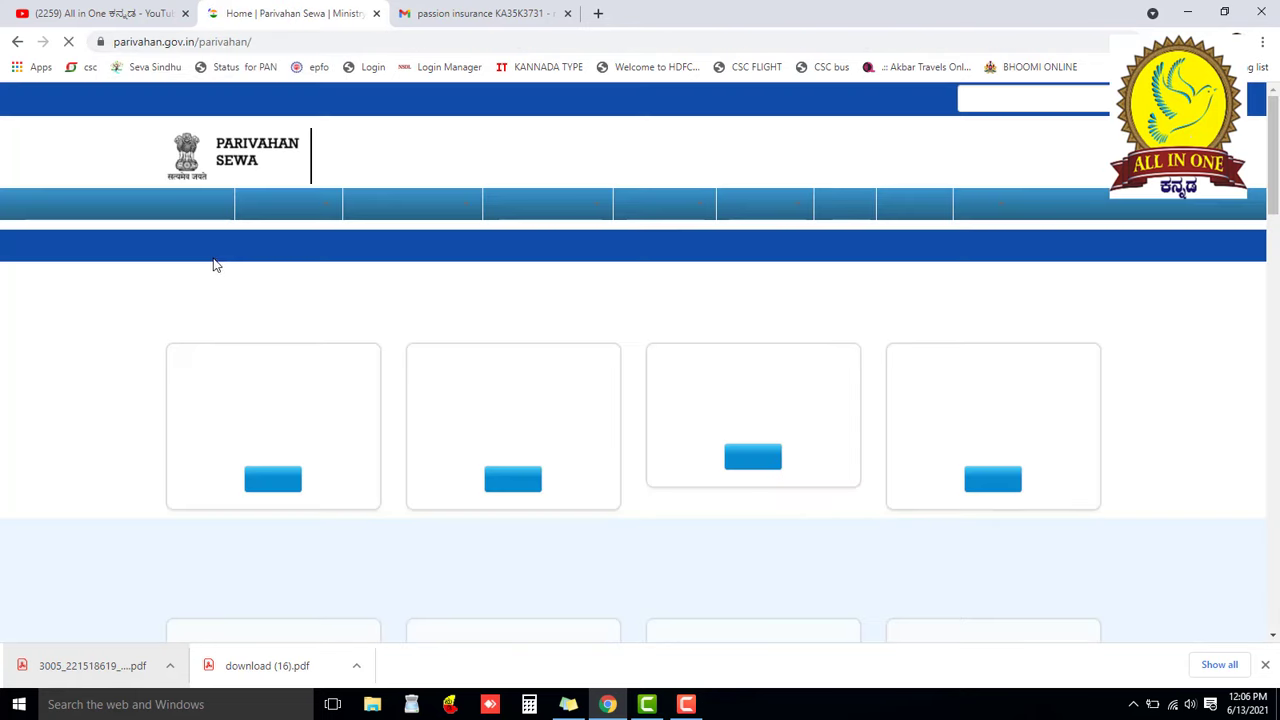
Step: Go to Online Services > Vehicle Related Services and select Karnataka as the state
mouse_move(291, 213)
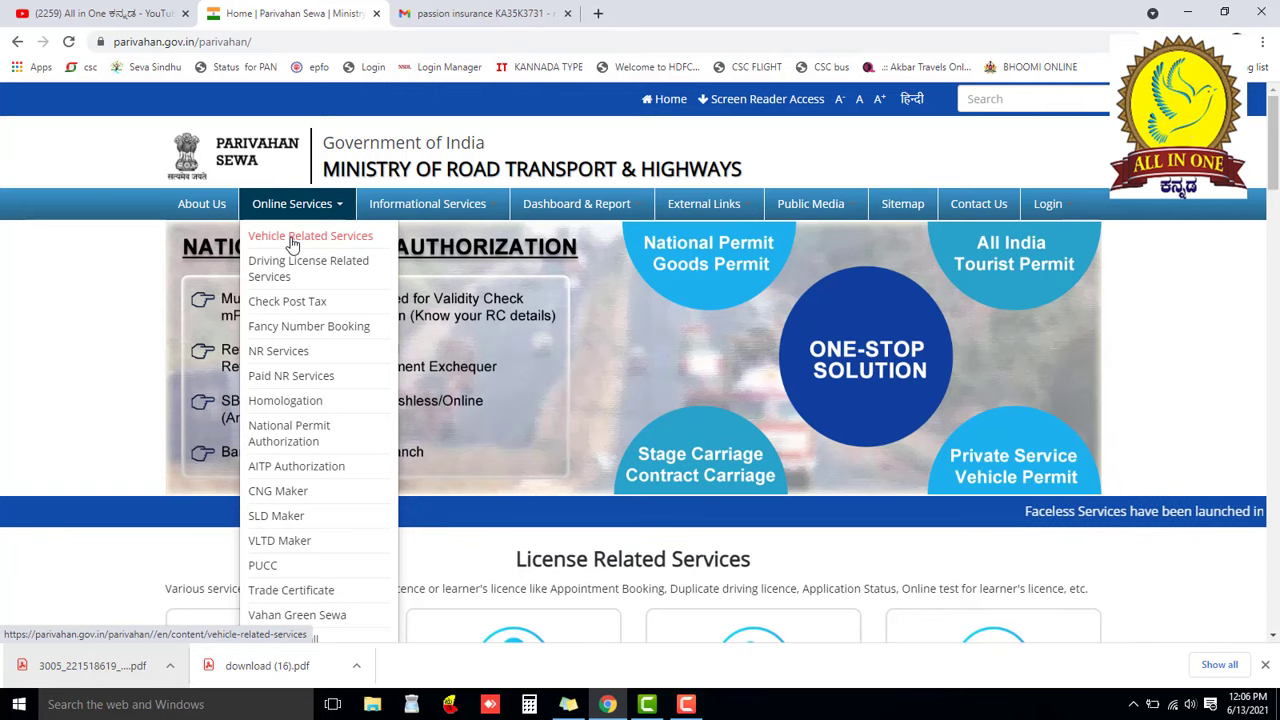
click(292, 237)
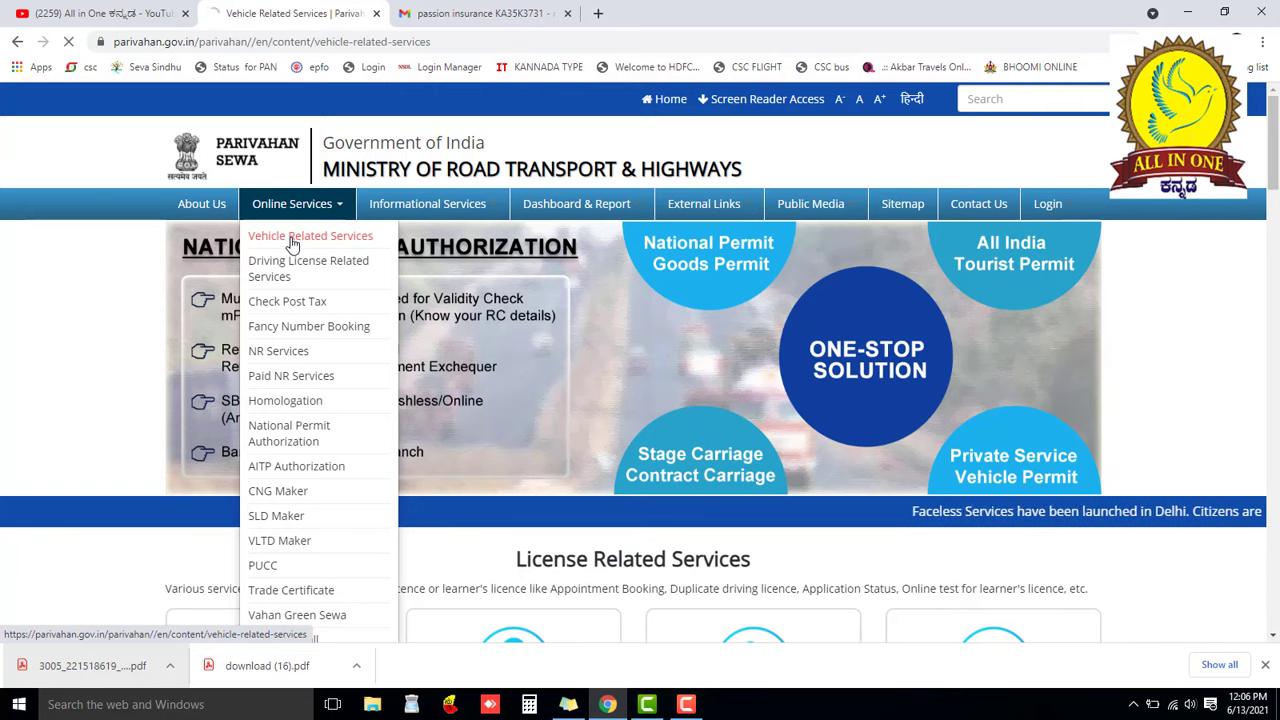
click(502, 320)
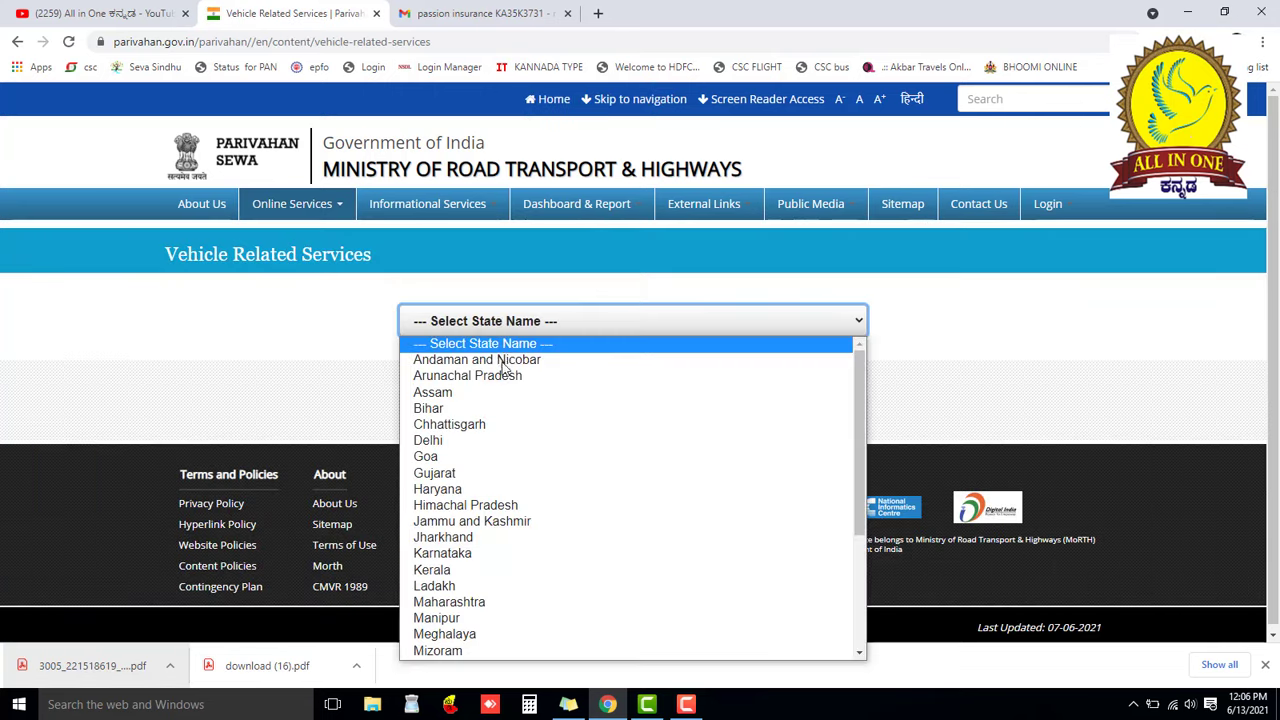
click(477, 560)
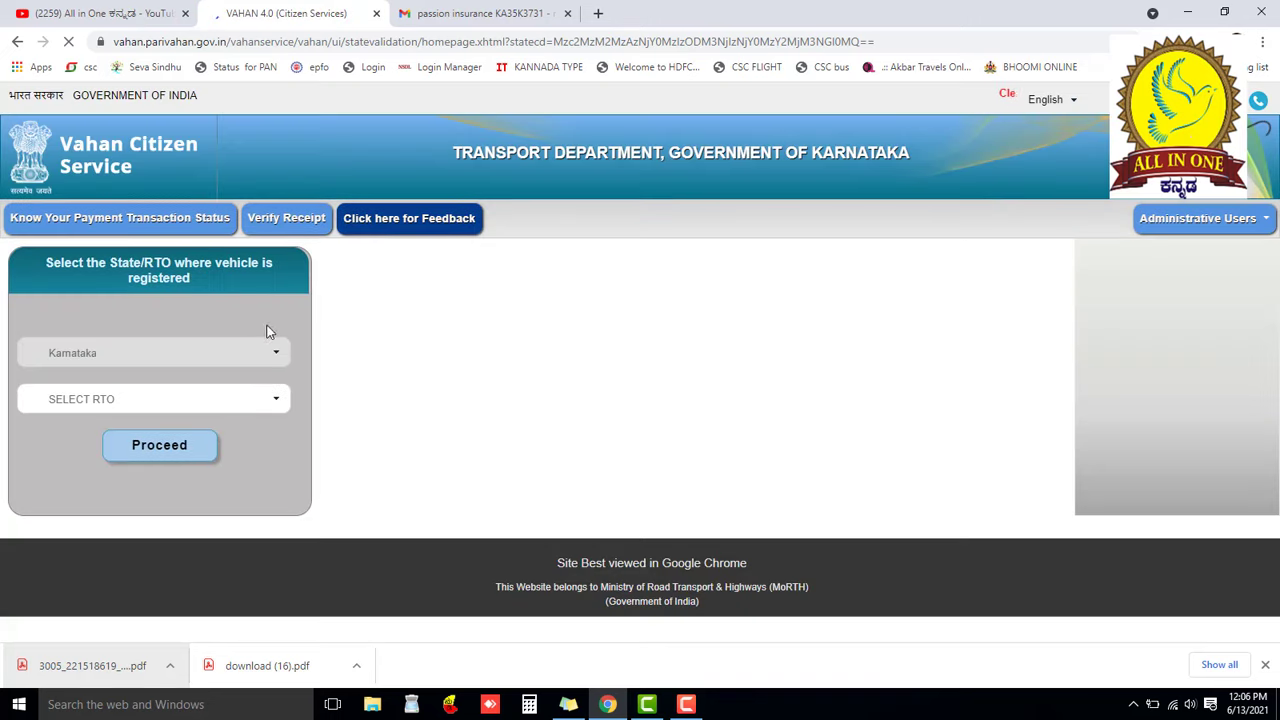
Step: Select Hospet RTO (KA35) and proceed to its list of online services
click(191, 401)
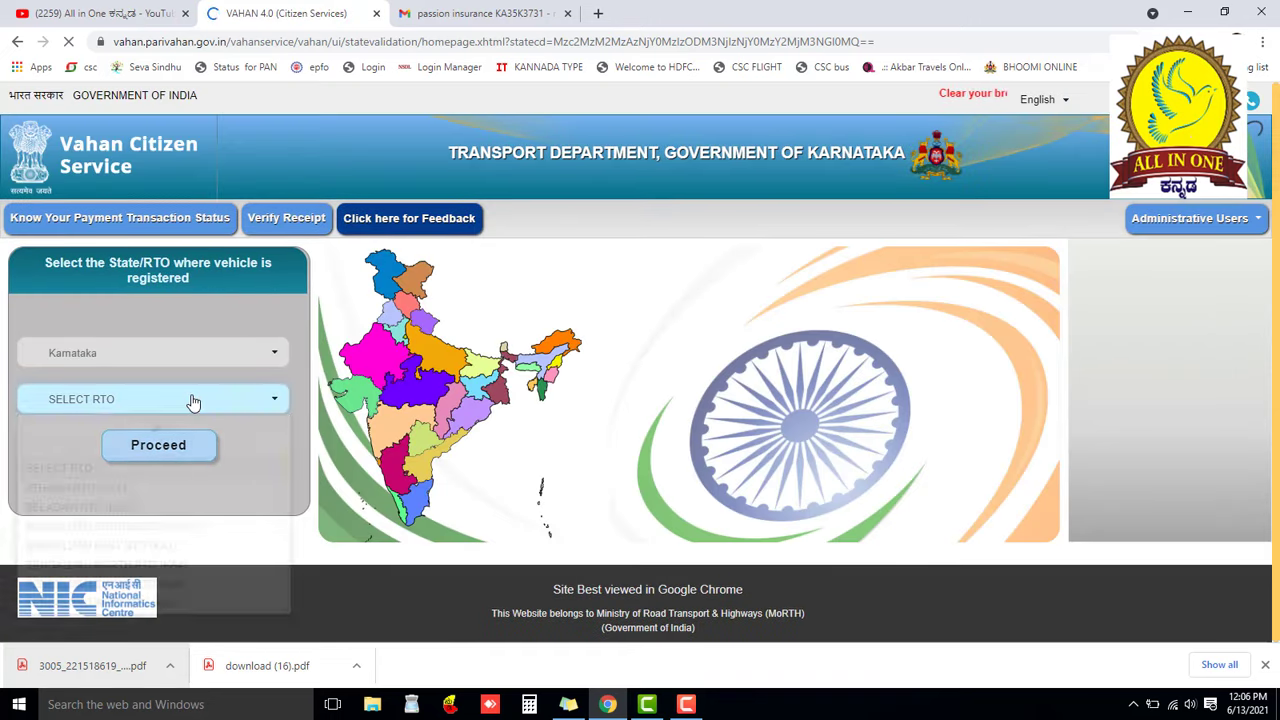
scroll(171, 509, down, 2)
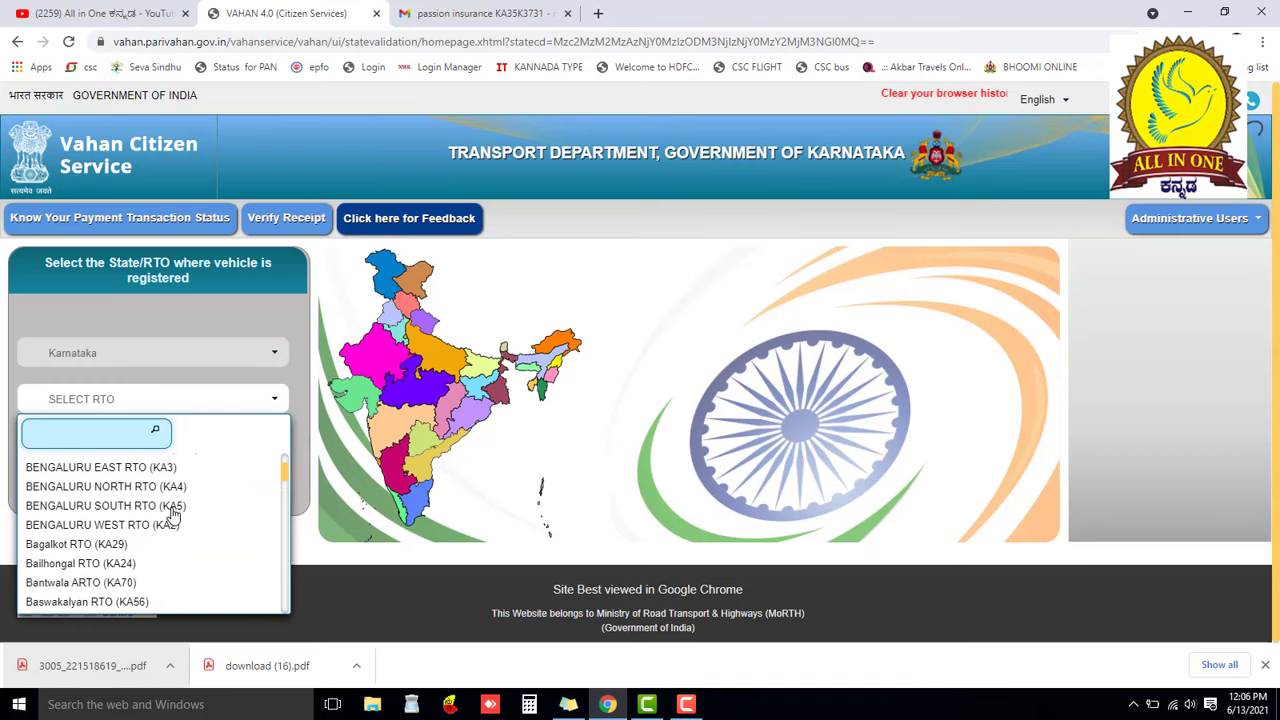
scroll(172, 512, down, 3)
scroll(172, 514, down, 5)
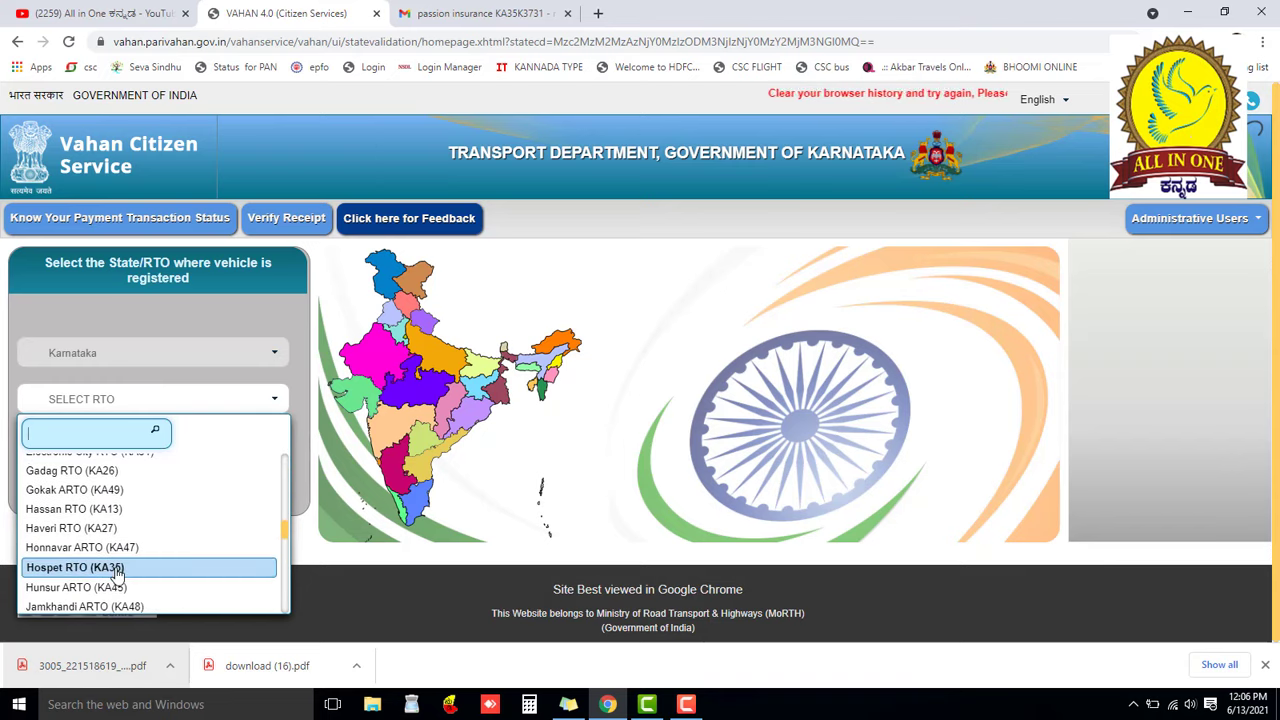
click(114, 566)
click(149, 439)
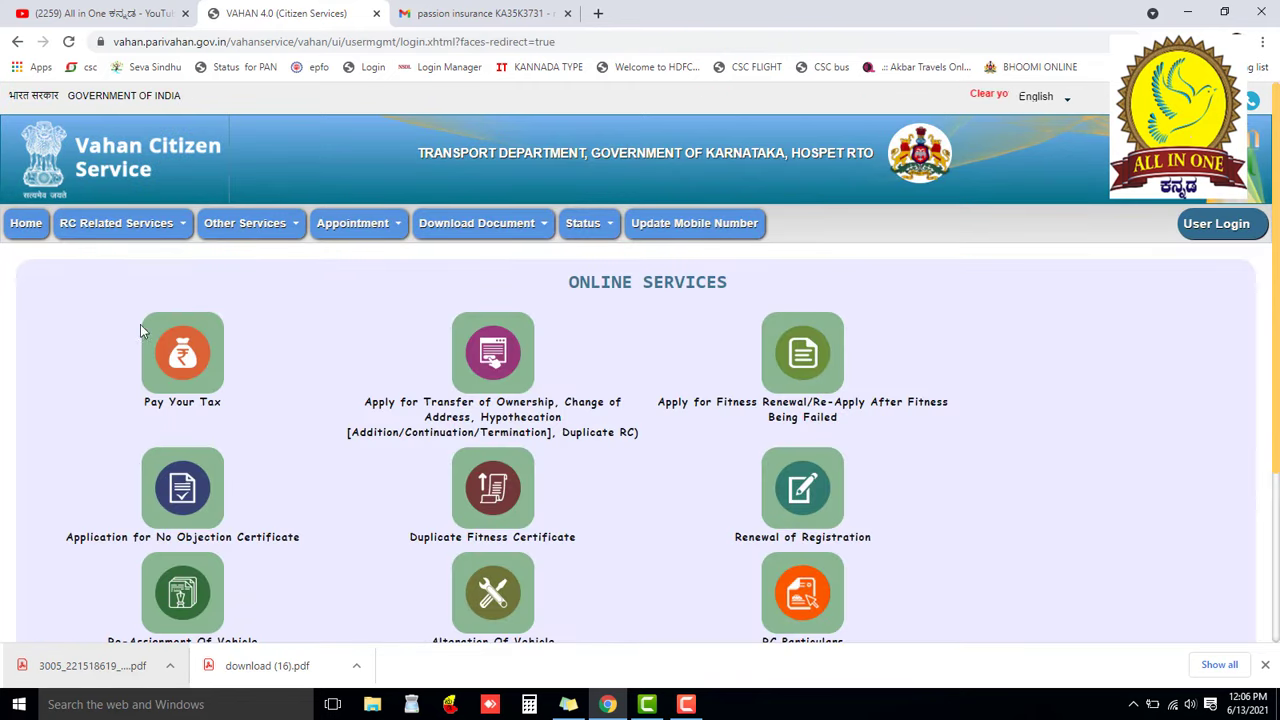
scroll(631, 317, down, 1)
scroll(546, 231, down, 2)
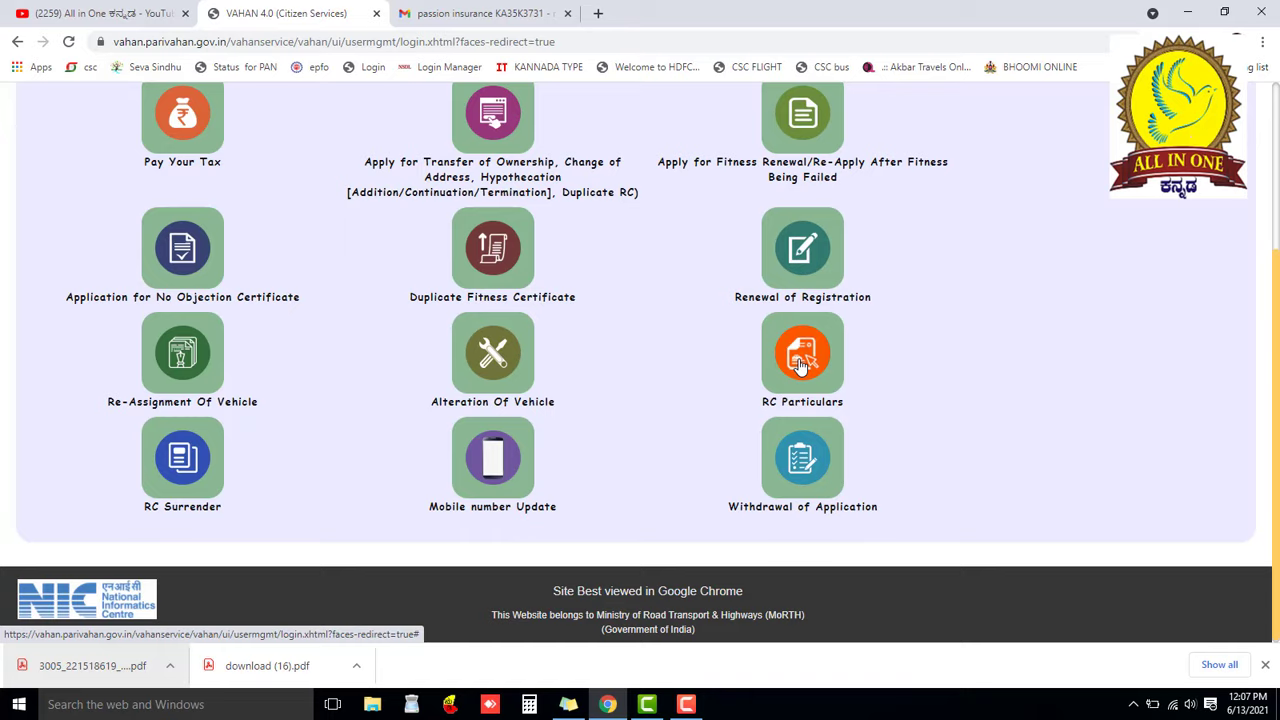
Step: Open the RC Particulars form, enter the last five chassis characters, and copy the registration number from Sticky Notes
click(800, 366)
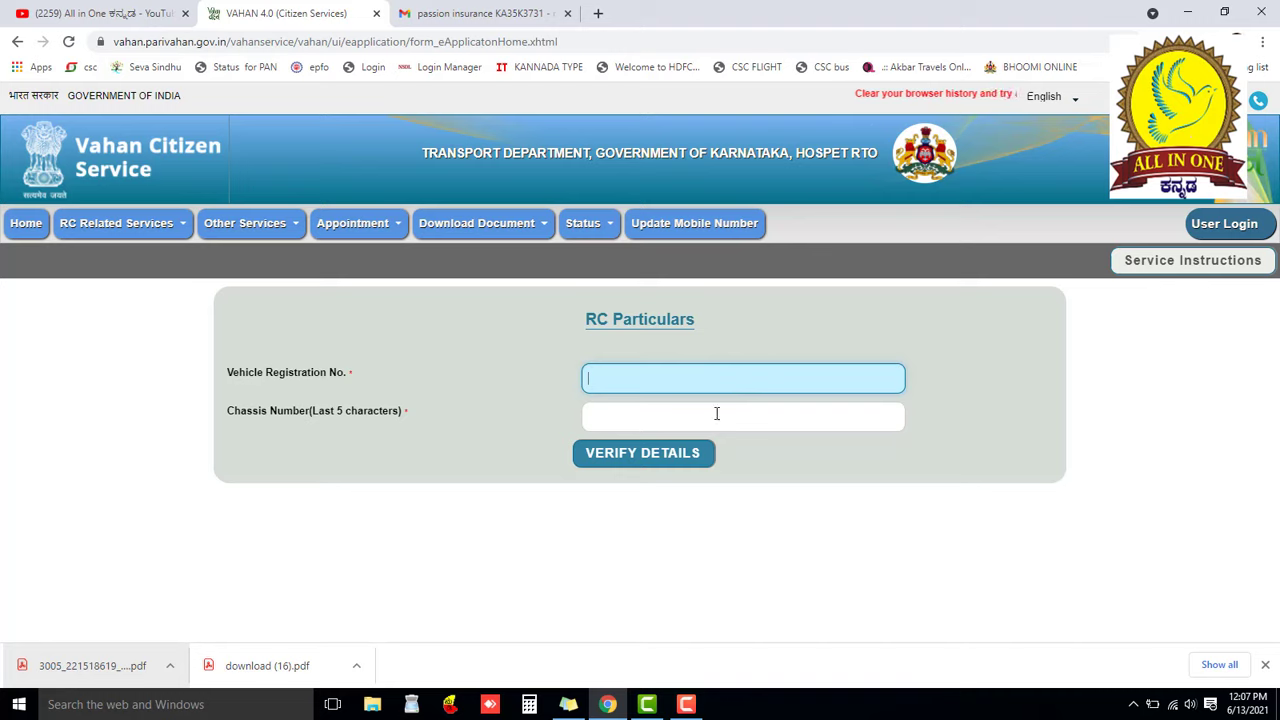
click(716, 422)
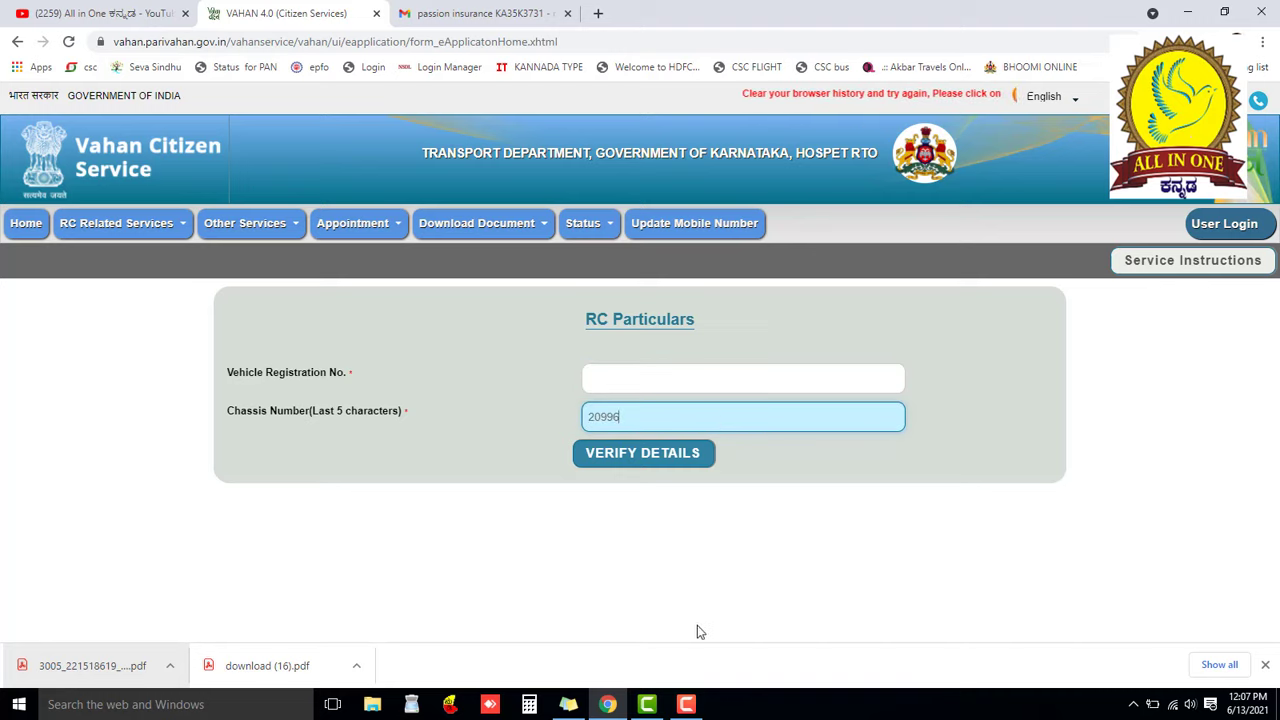
click(568, 704)
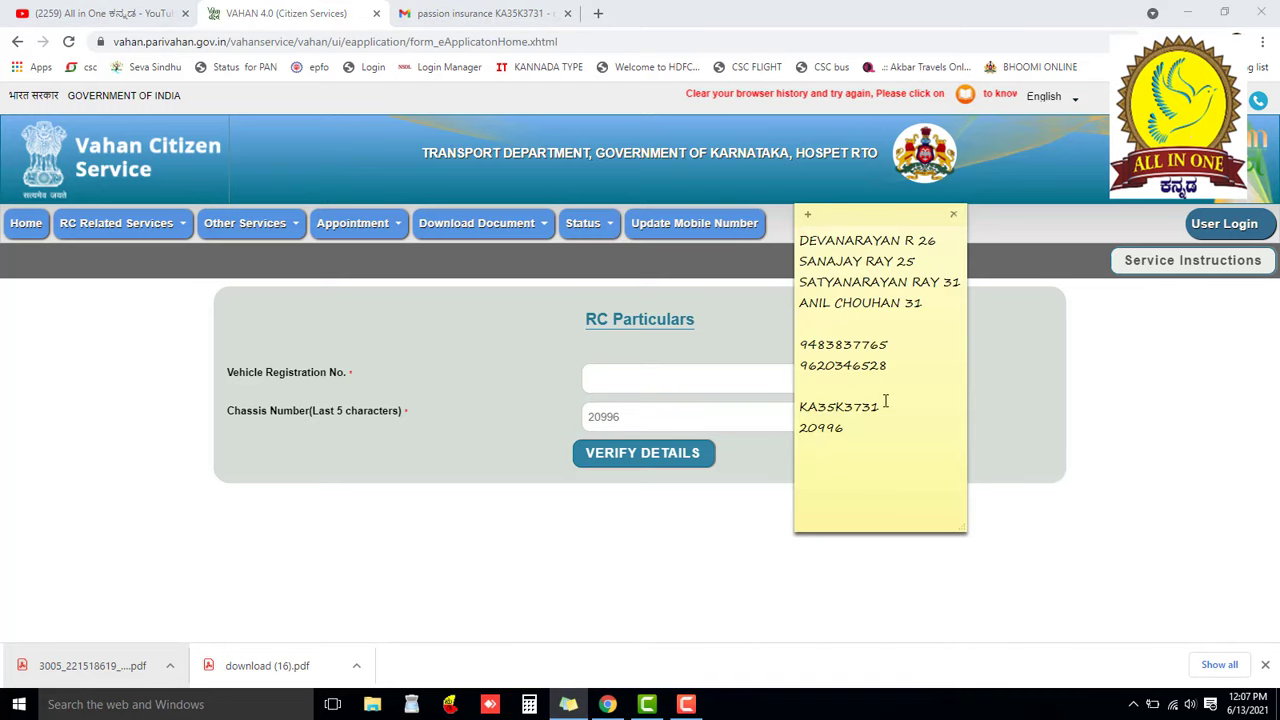
double_click(844, 410)
key(ctrl+c)
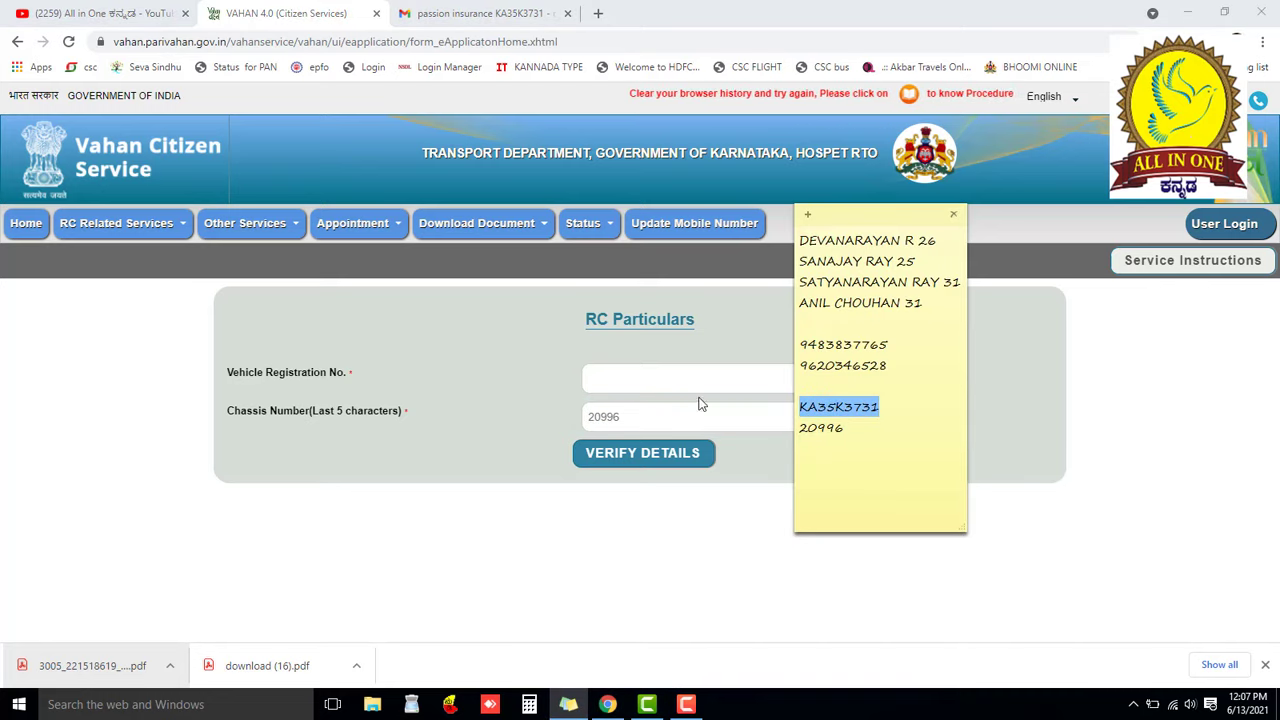
Step: Paste the vehicle registration number into the form and verify the details
click(682, 376)
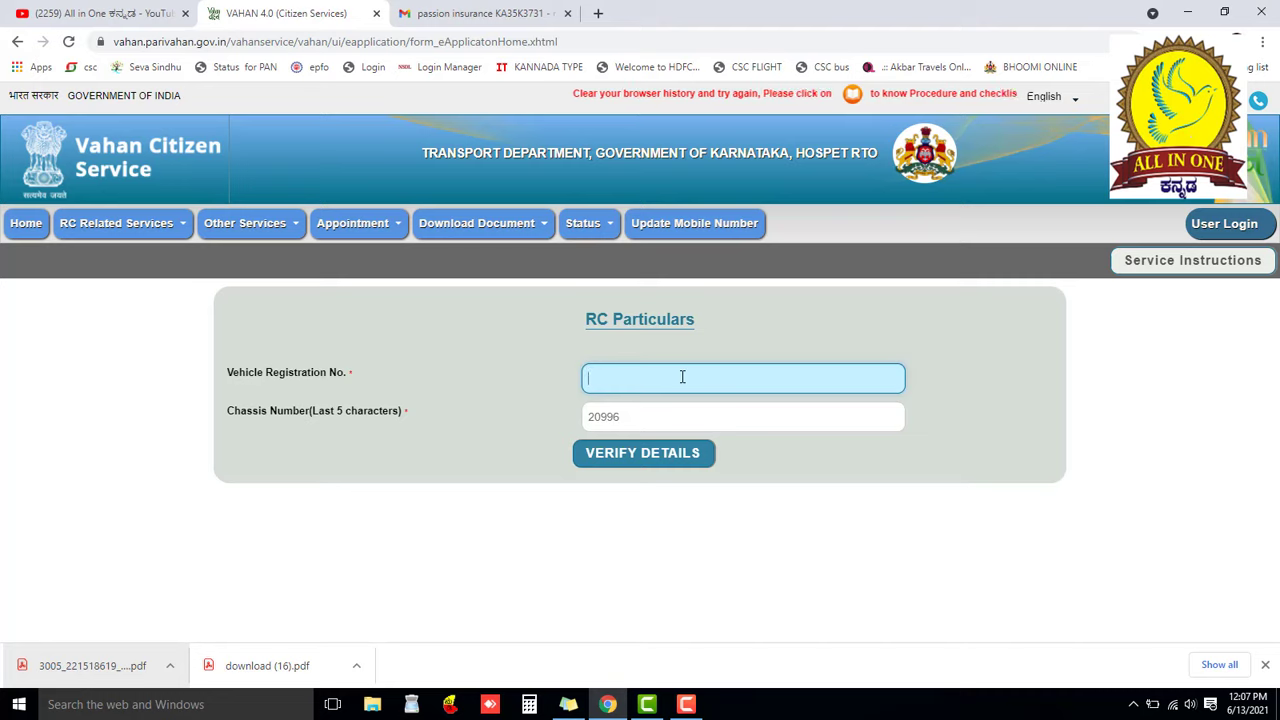
right_click(682, 376)
click(740, 468)
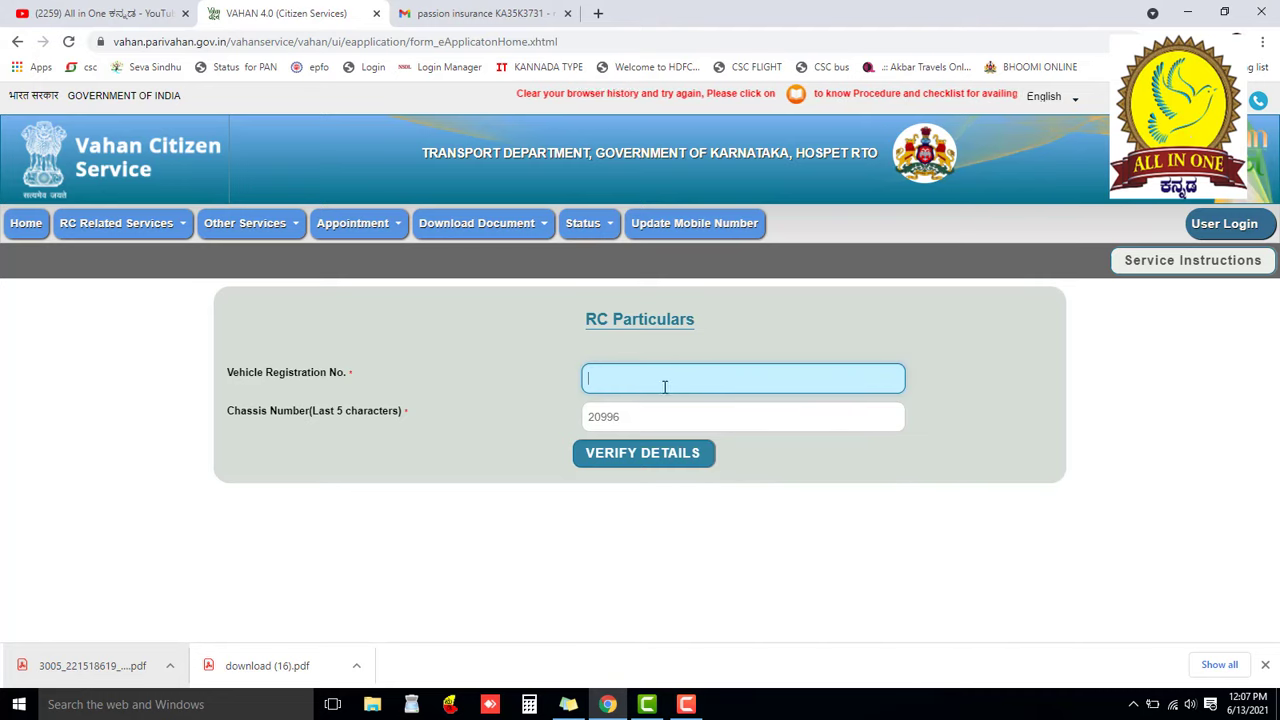
click(474, 42)
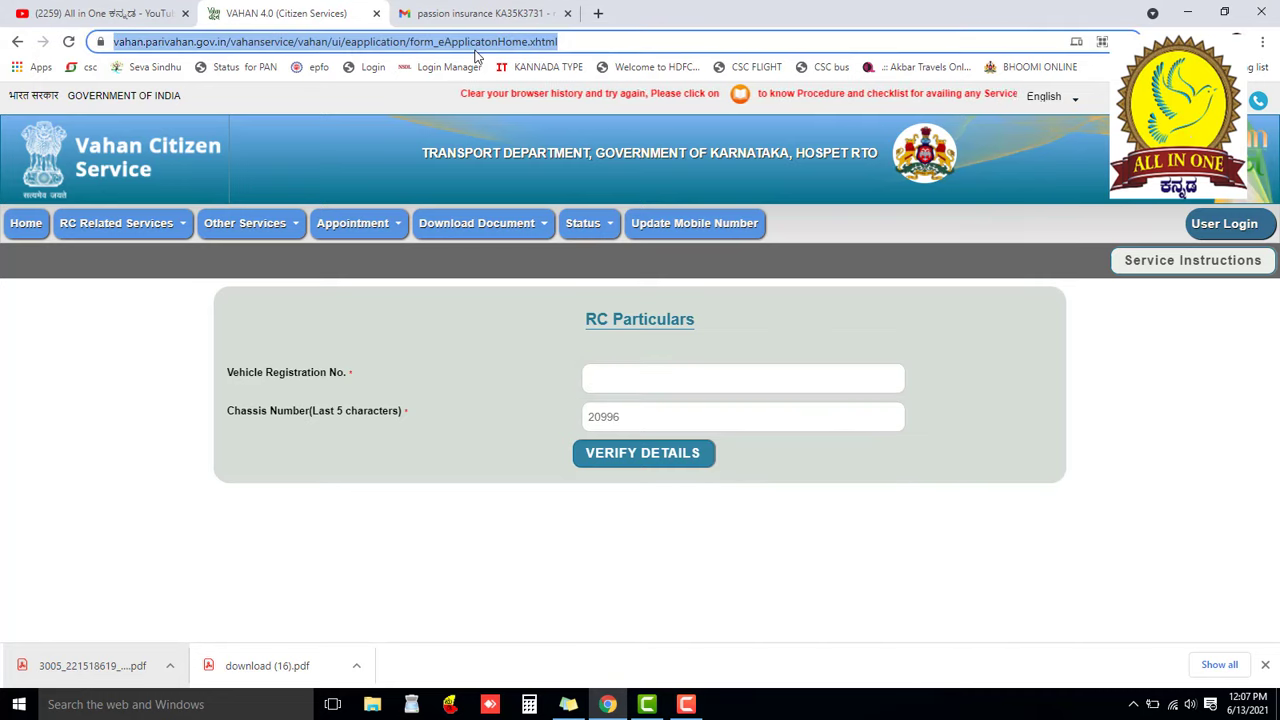
key(ctrl+v)
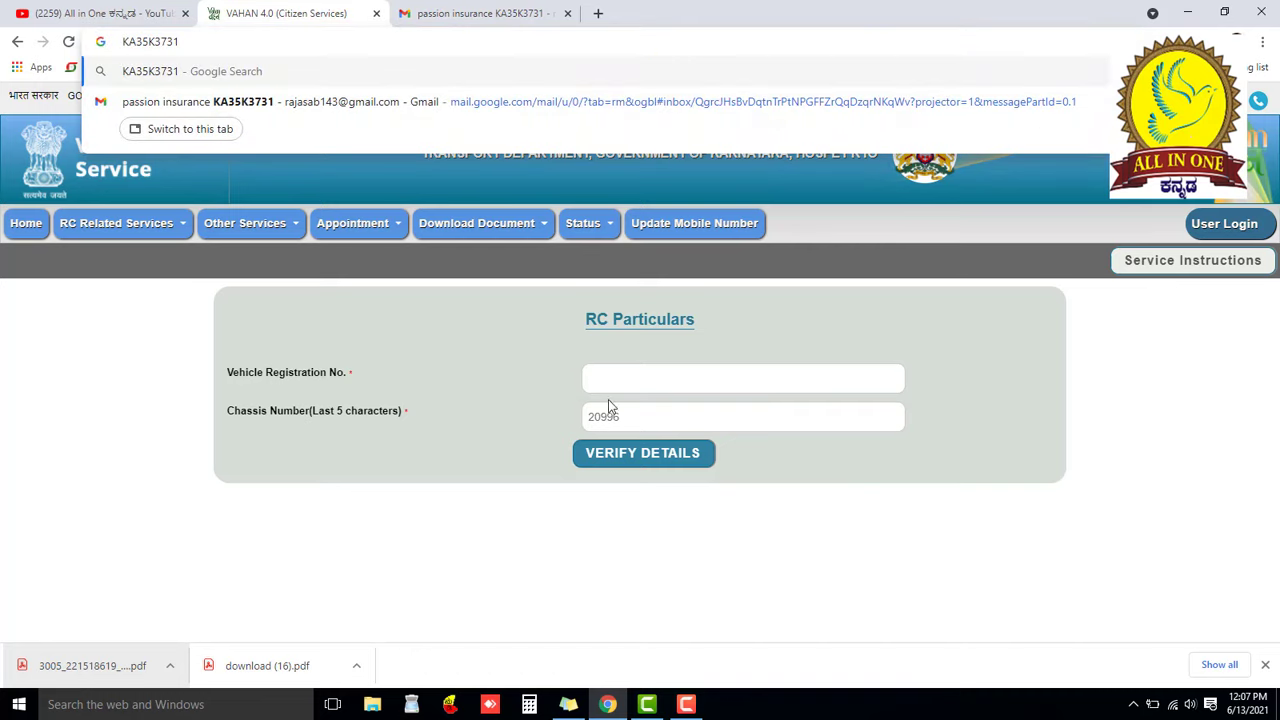
click(609, 383)
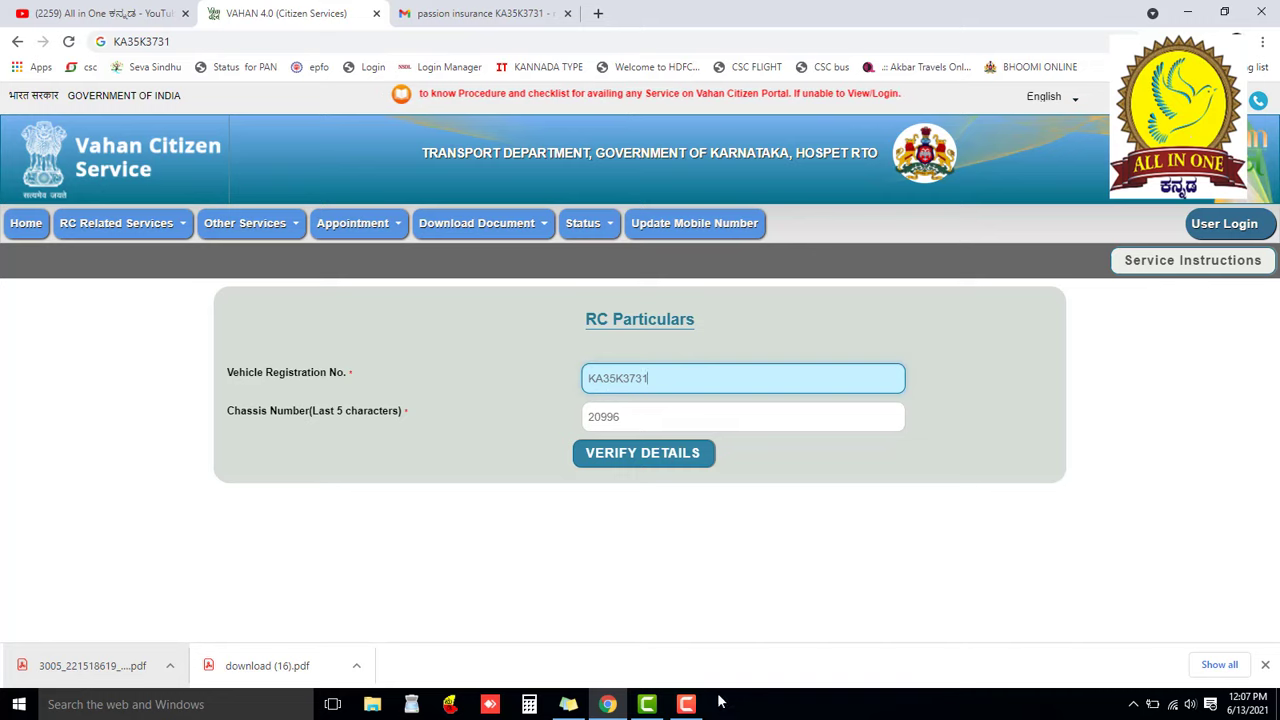
click(676, 455)
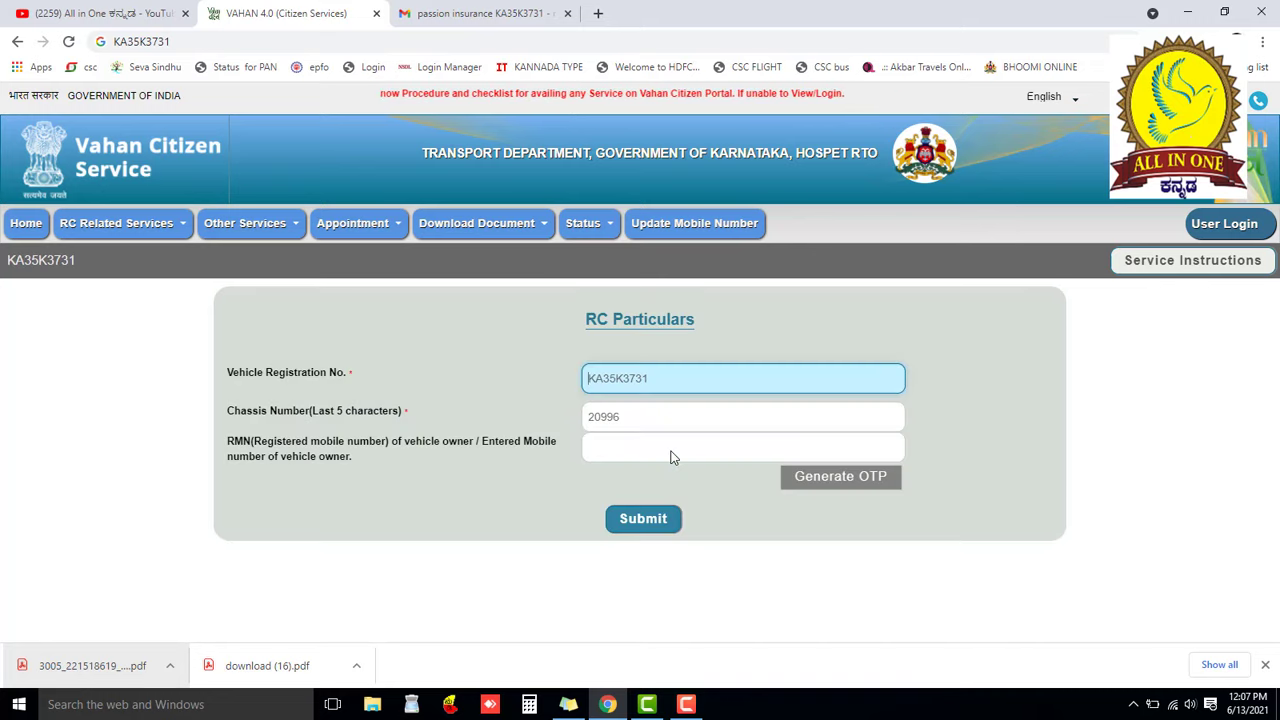
Step: Enter the owner's registered mobile number, generate an OTP, and submit the received code
click(641, 451)
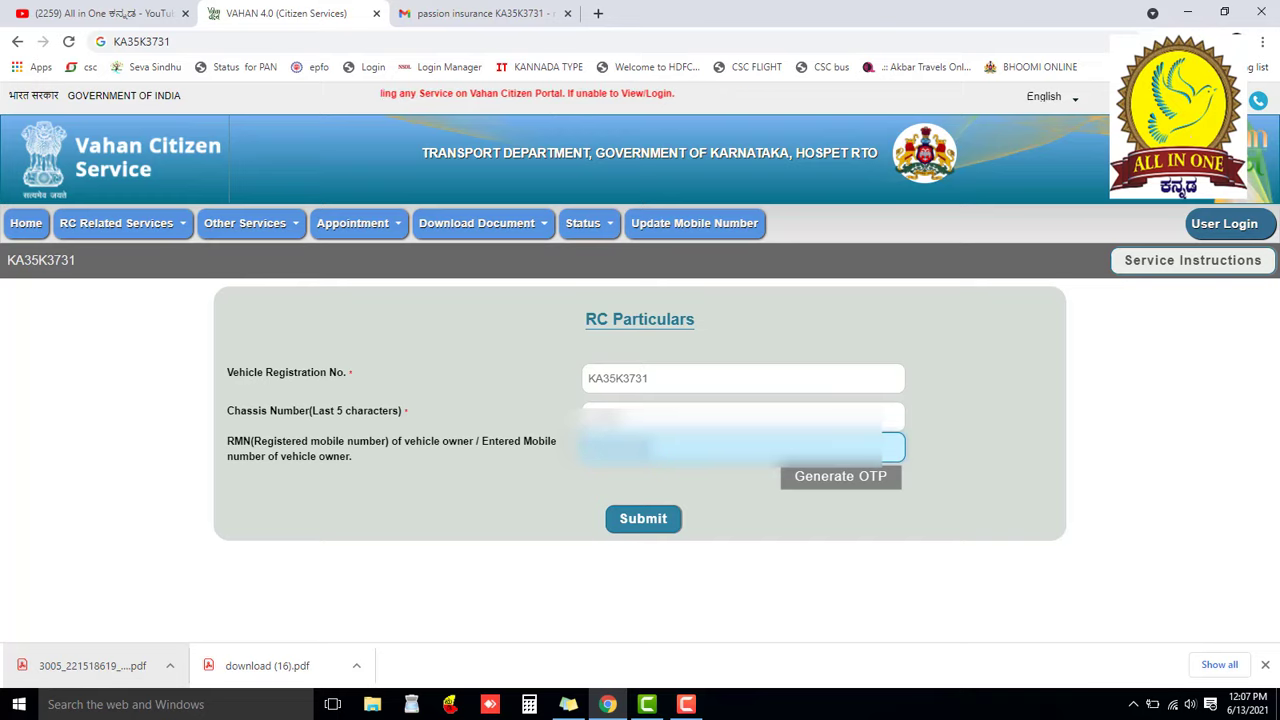
click(825, 480)
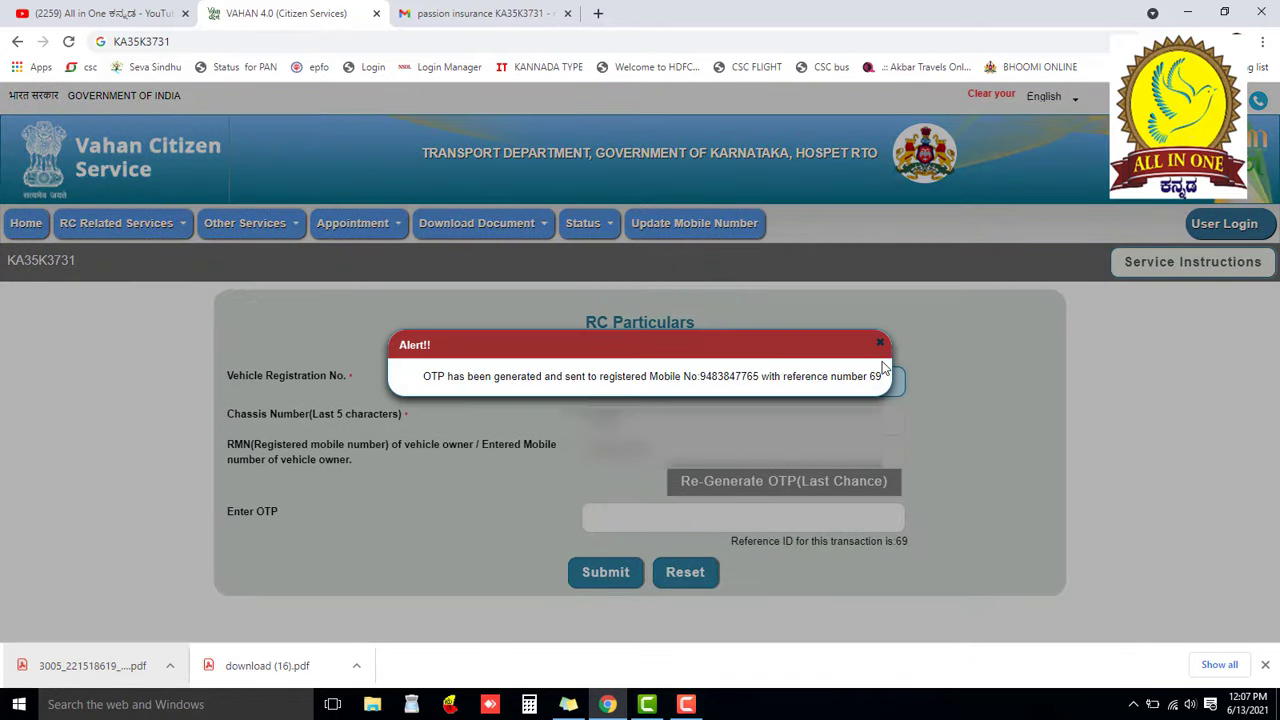
click(880, 343)
click(795, 519)
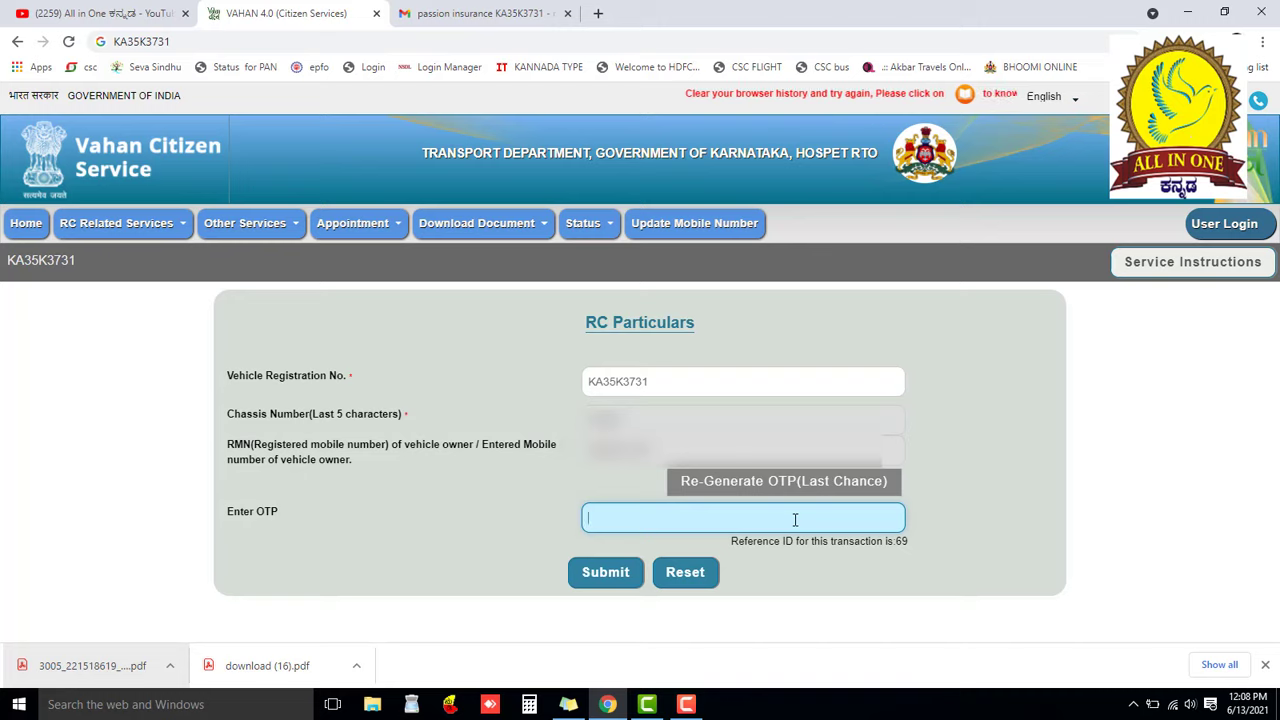
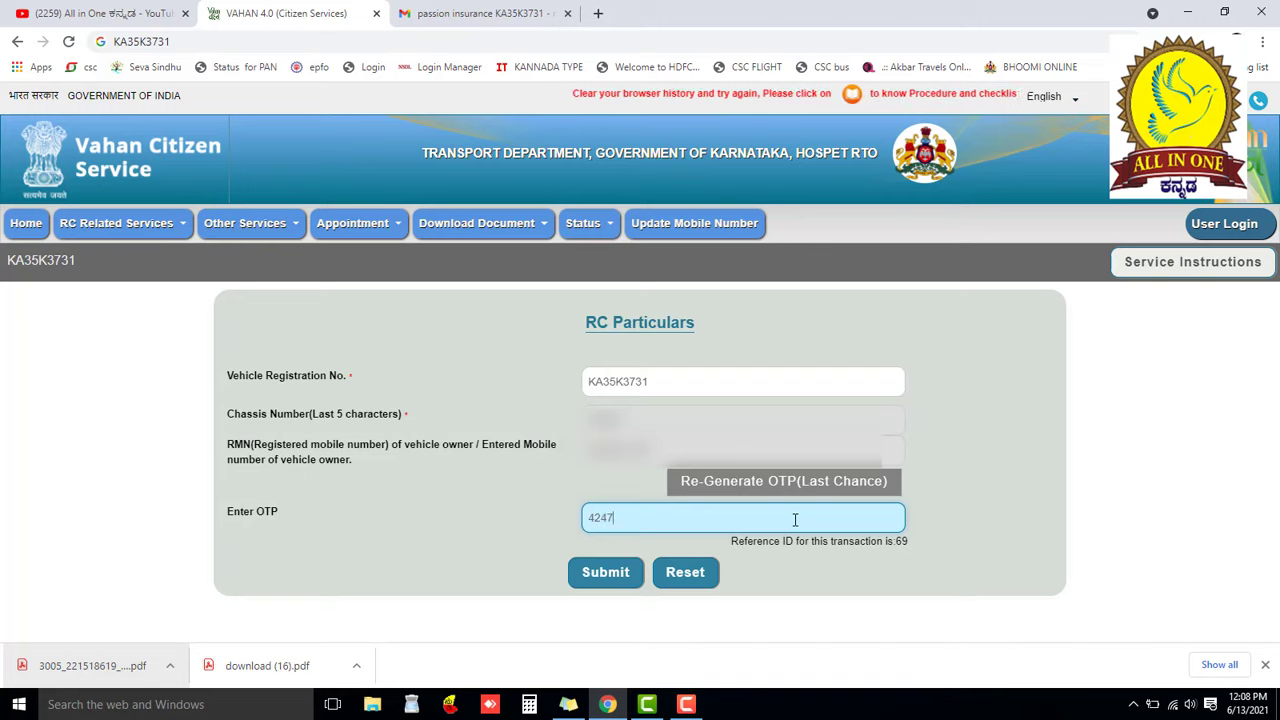
click(578, 580)
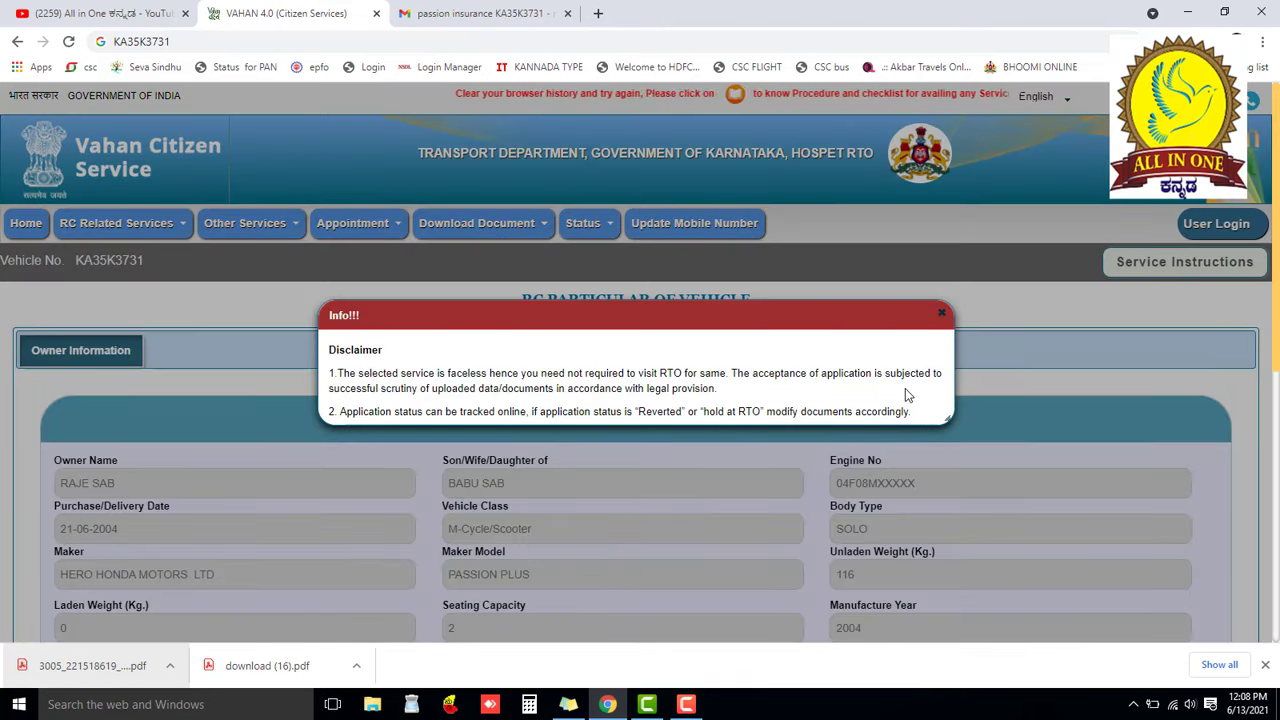
Step: Review the Rs 10.0 total payable and confirm payment in Fees Collection Details
click(941, 312)
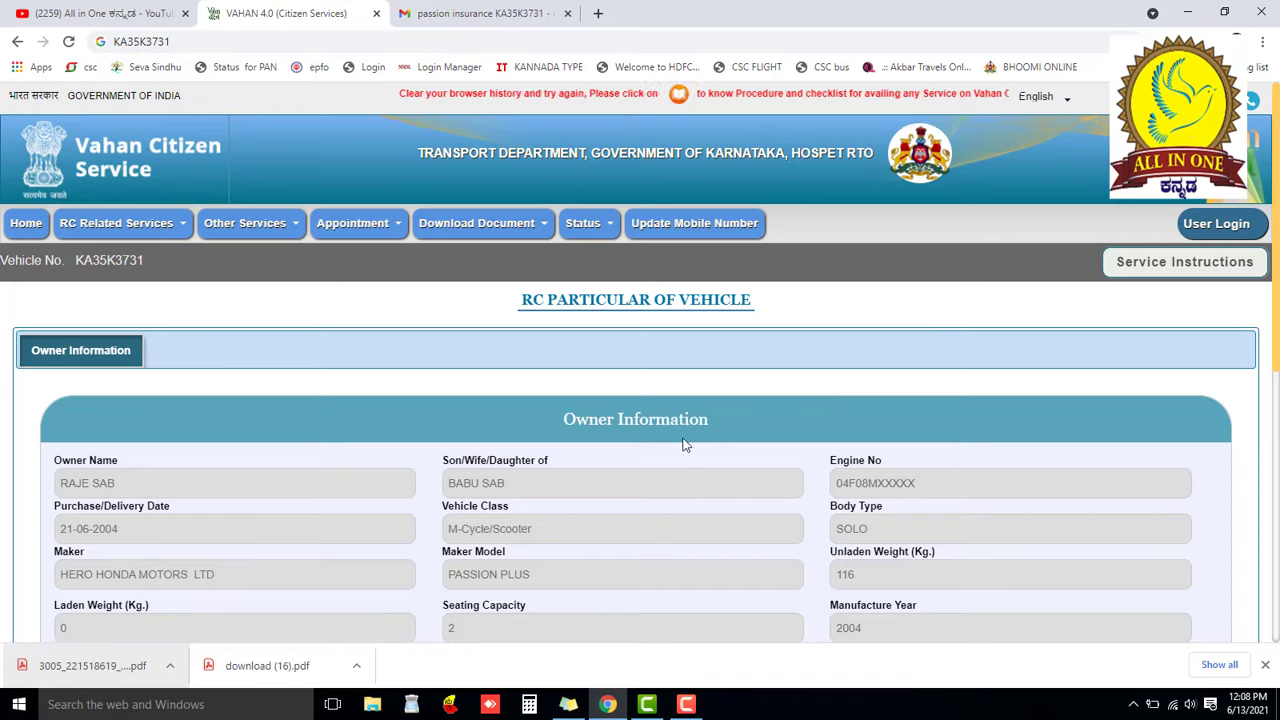
scroll(674, 449, down, 1)
scroll(674, 449, down, 2)
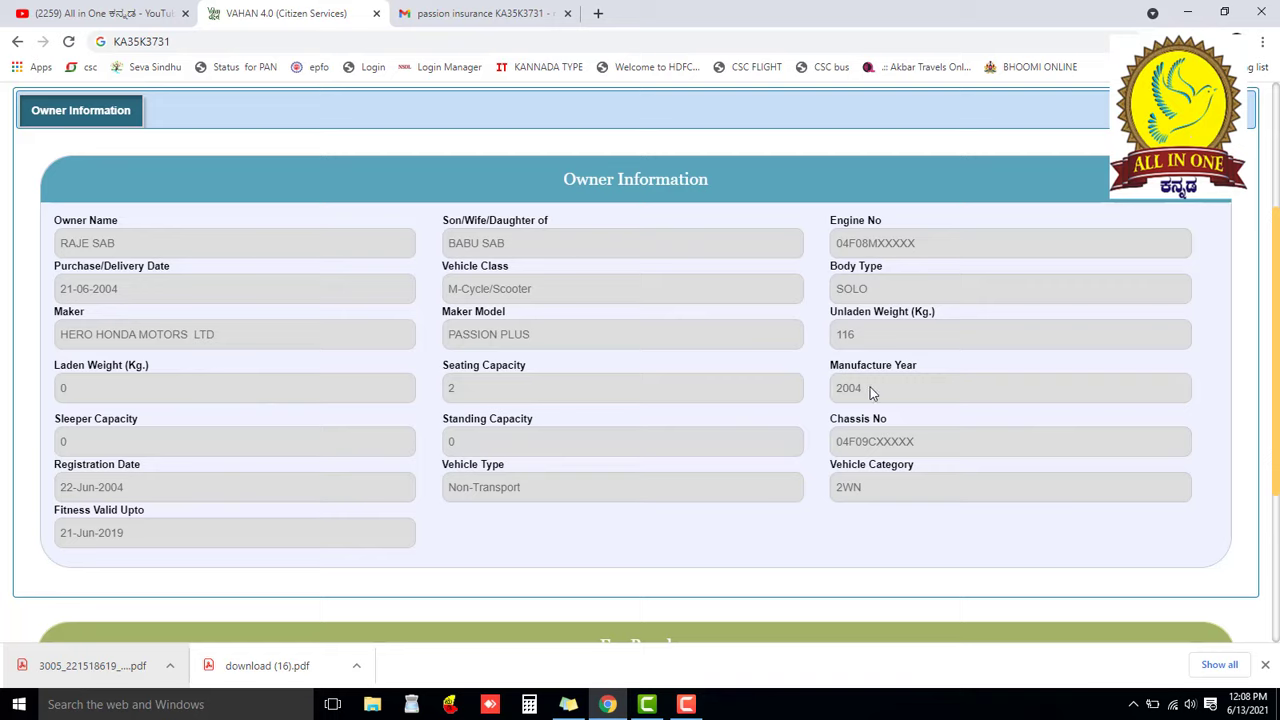
scroll(270, 437, down, 3)
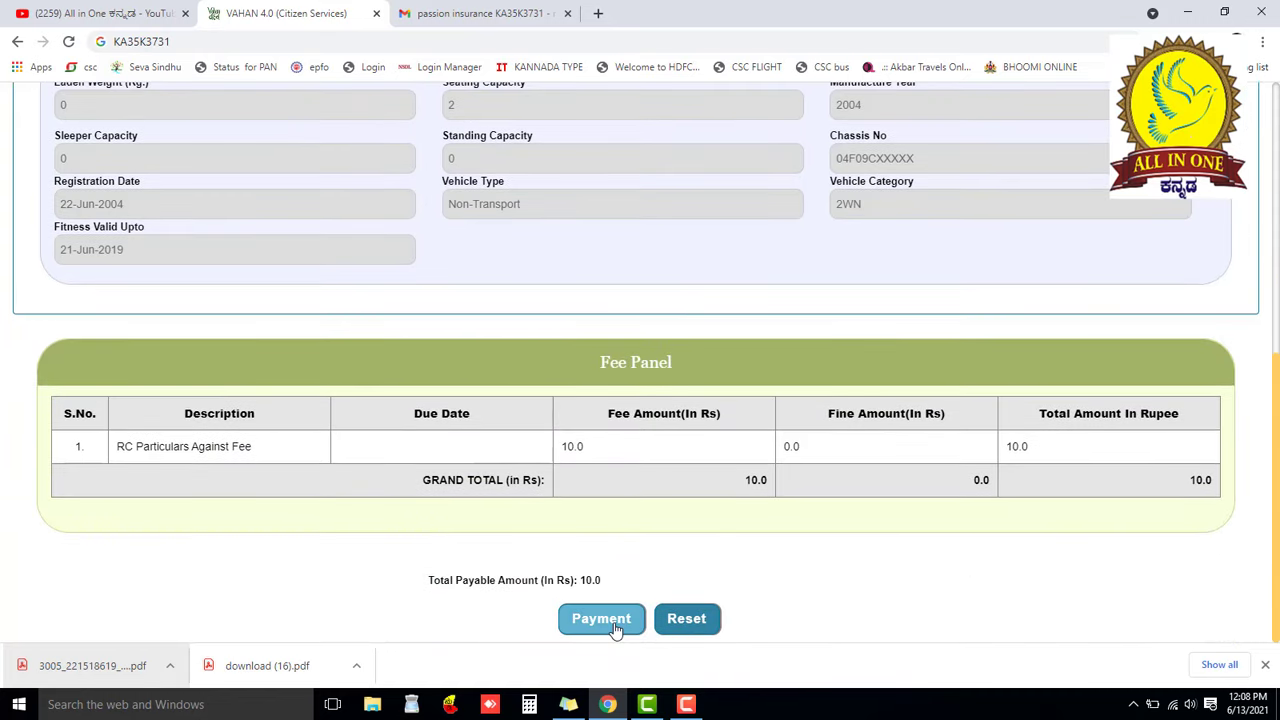
drag(426, 584, 620, 585)
click(608, 618)
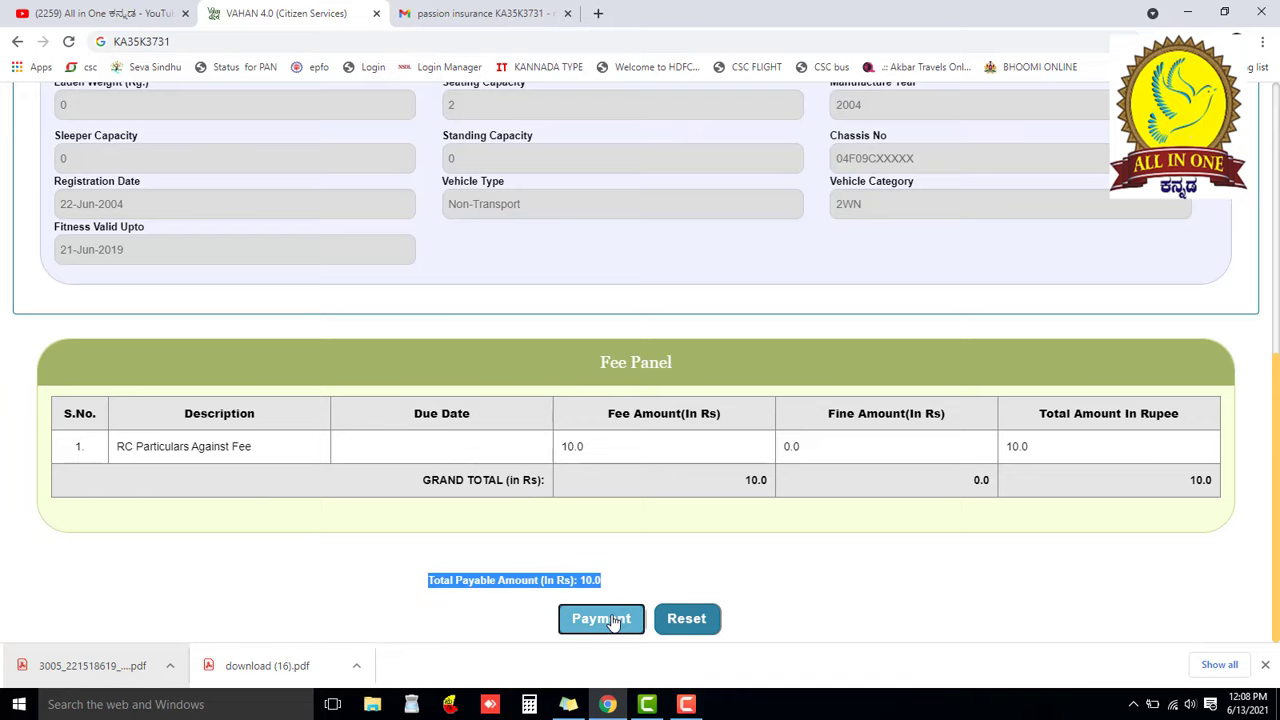
click(627, 437)
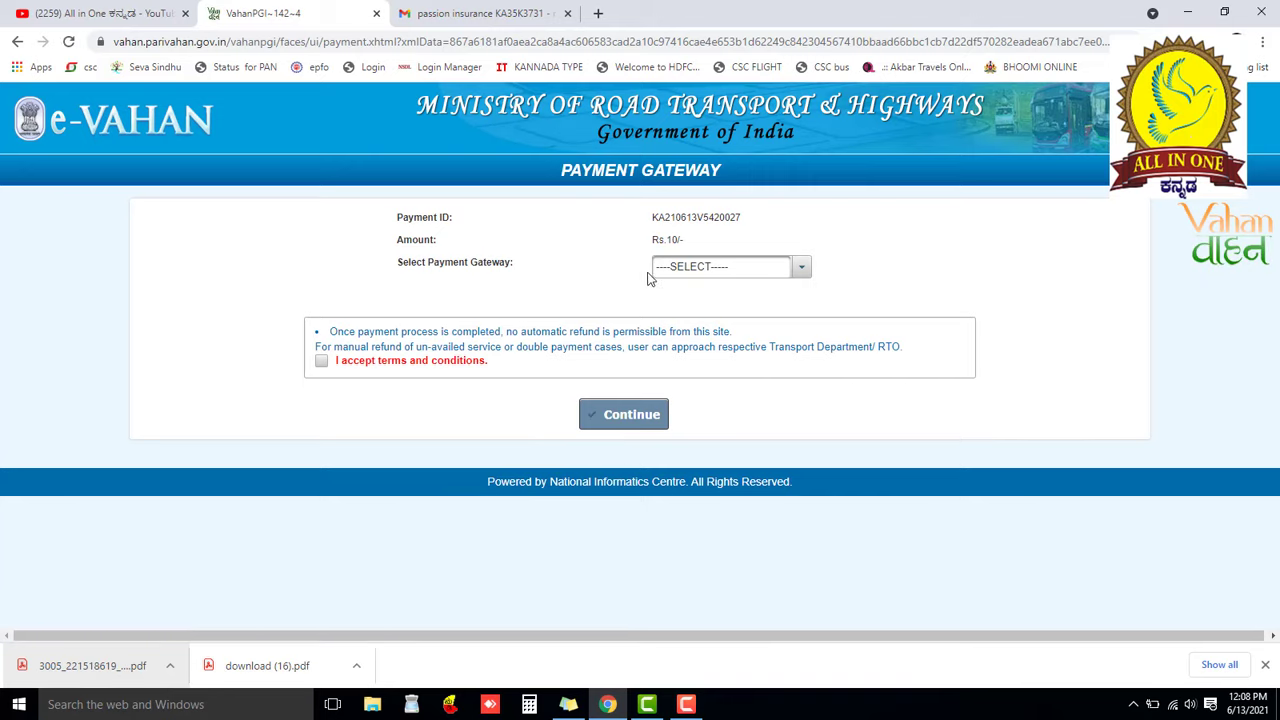
Step: Choose KHAJANE as the payment gateway, accept the no-refund terms, and continue
click(676, 272)
click(686, 320)
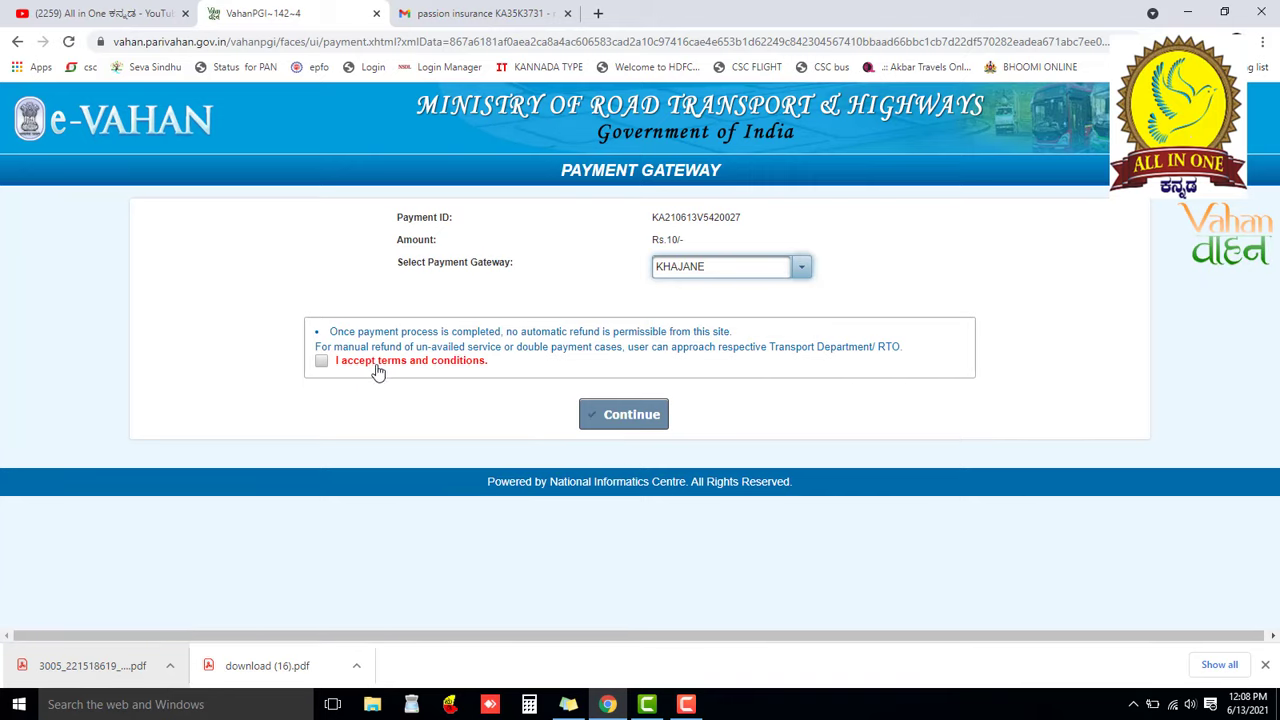
click(322, 361)
click(606, 418)
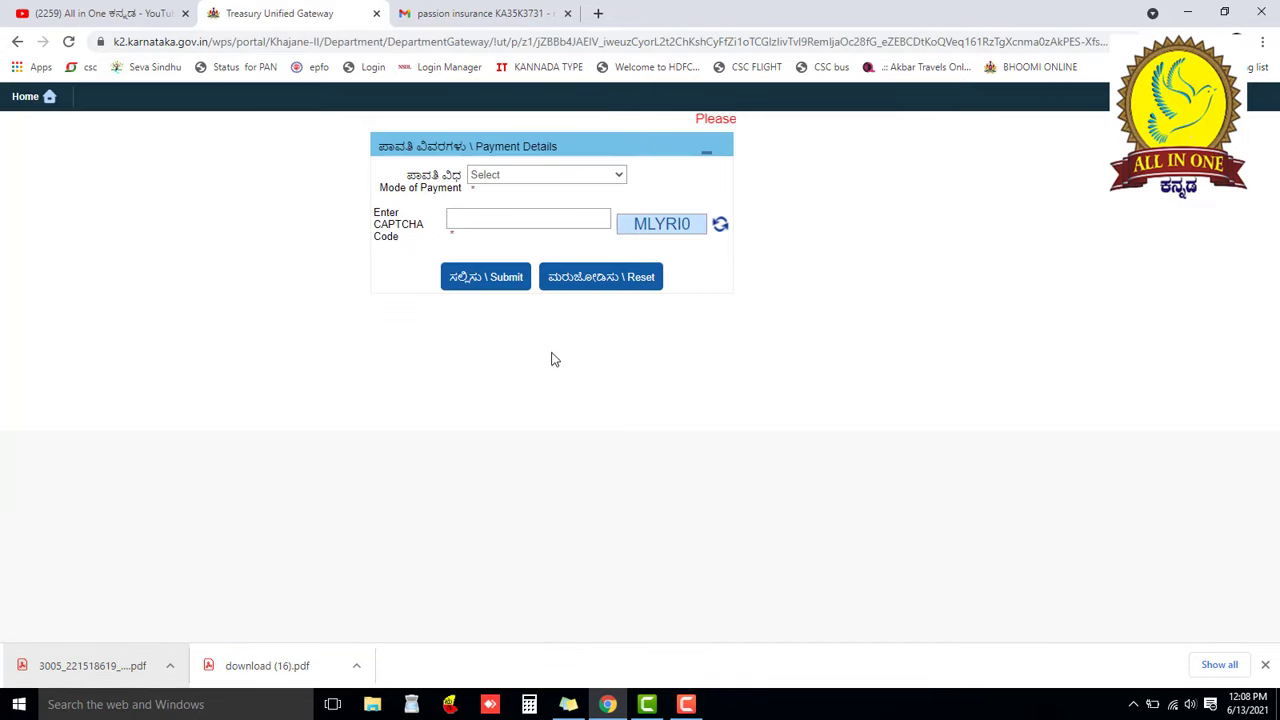
Step: Pick Debit Card/Credit Card via SBI e-Pay (CC/DC), enter the CAPTCHA, accept both chargeback terms, and submit
click(538, 175)
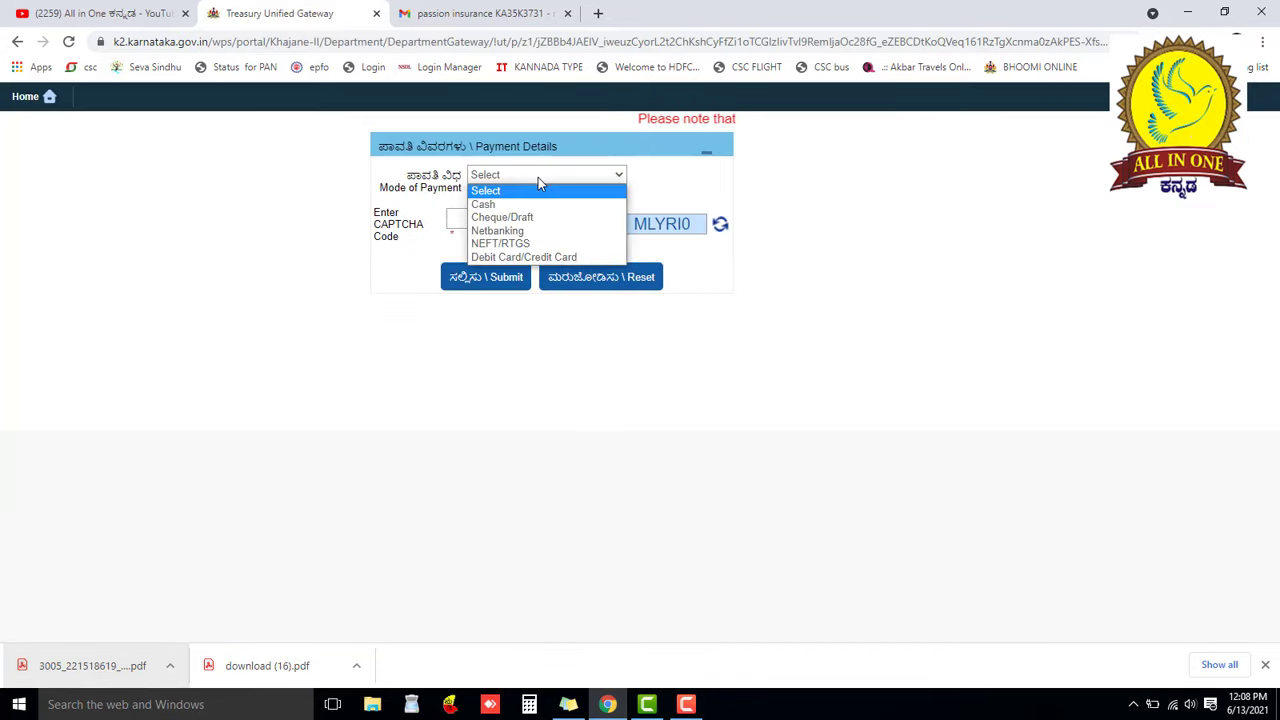
click(530, 257)
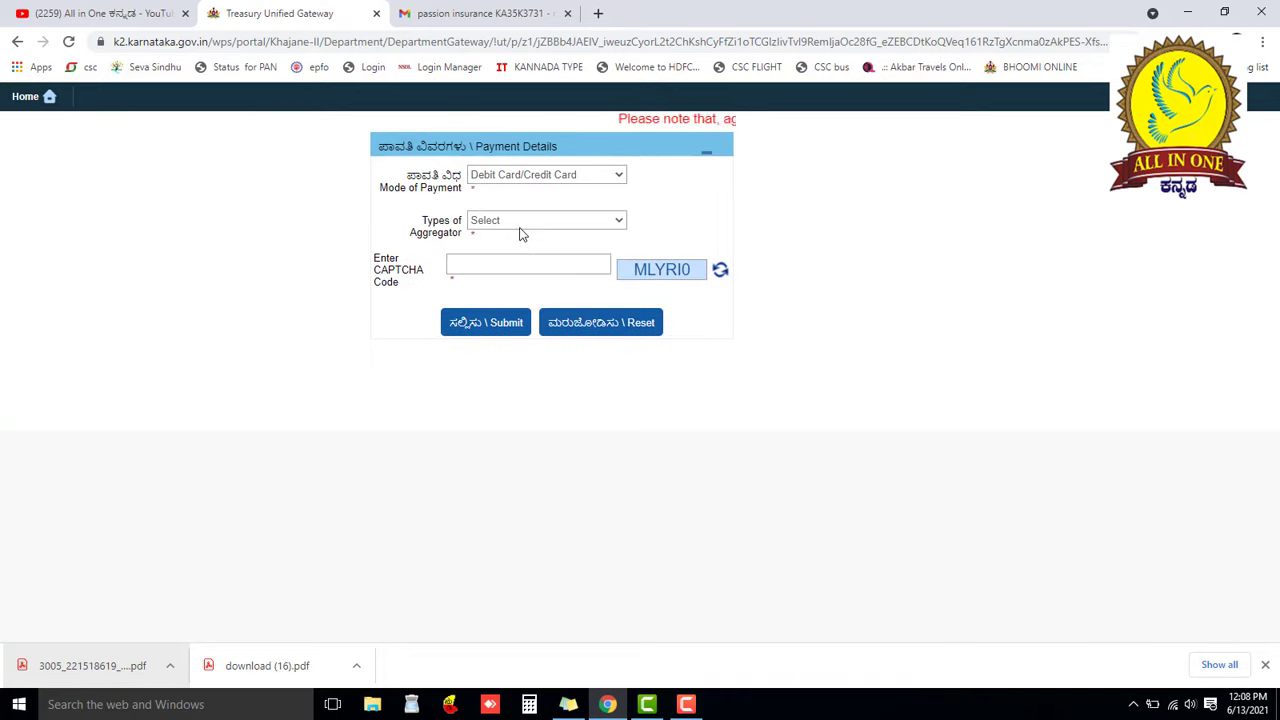
click(518, 221)
click(521, 250)
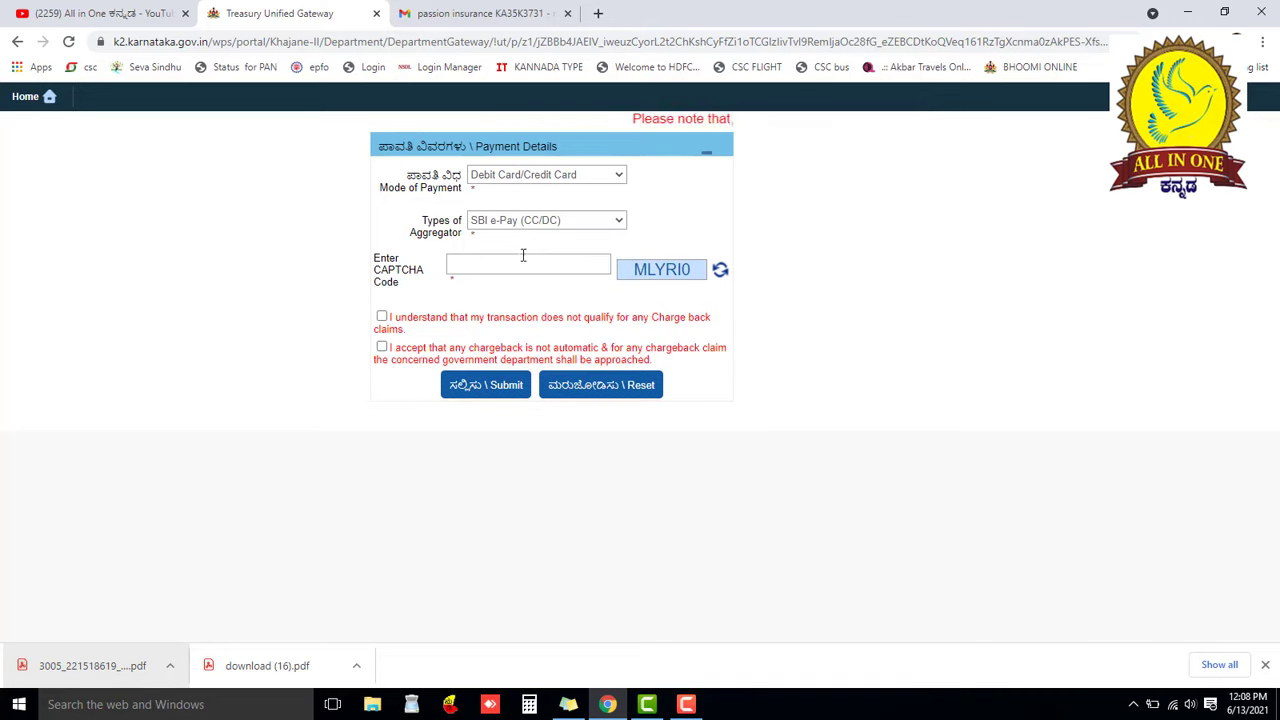
click(528, 264)
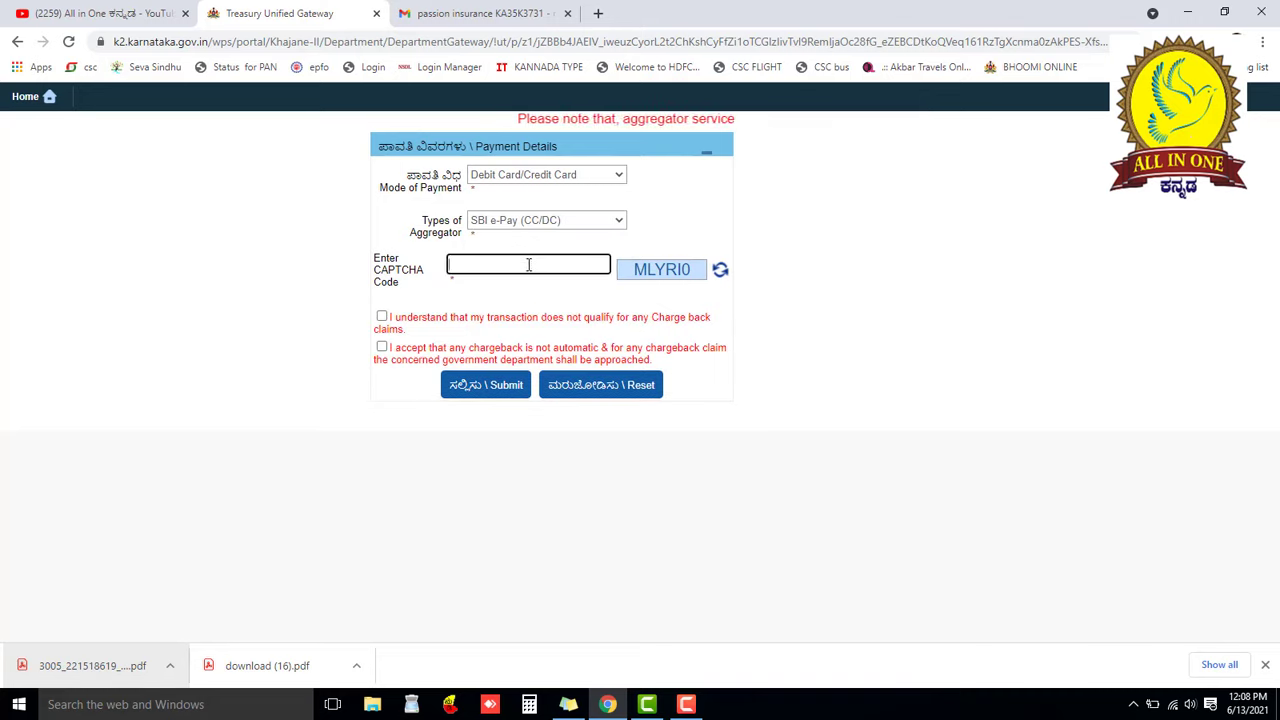
text(MY)
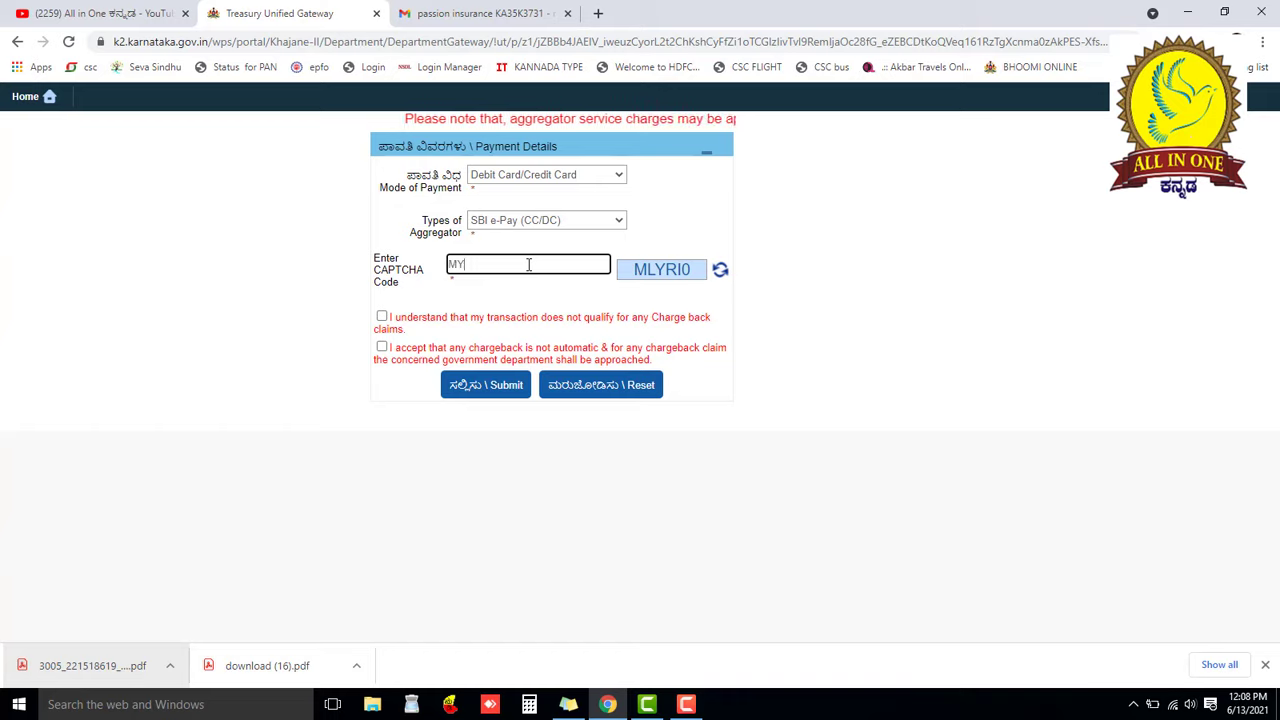
text(L)
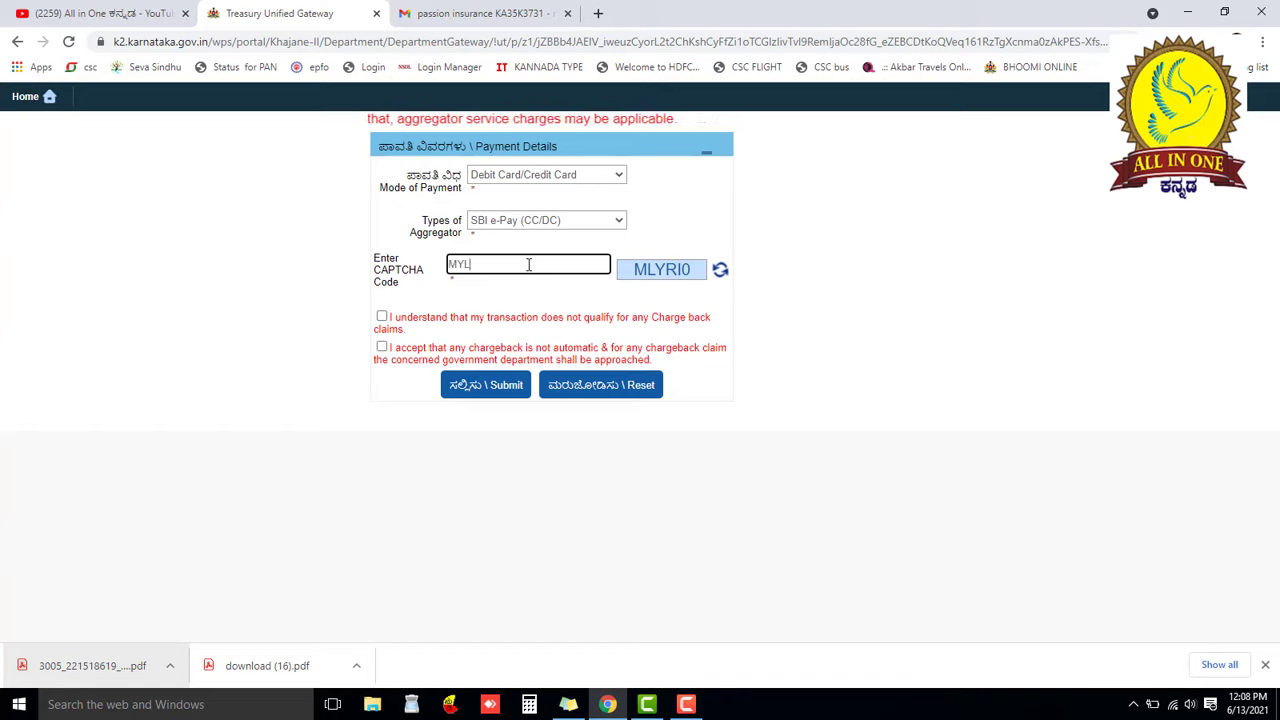
text(YRI0)
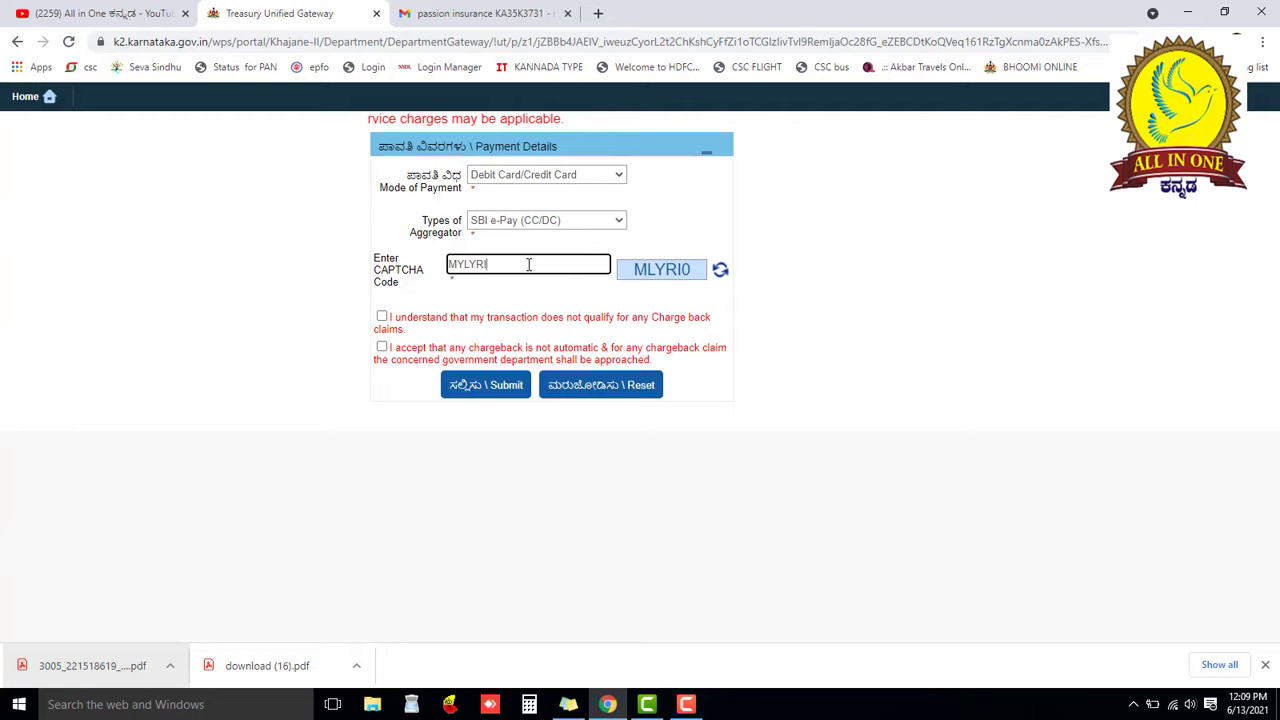
click(381, 316)
click(383, 347)
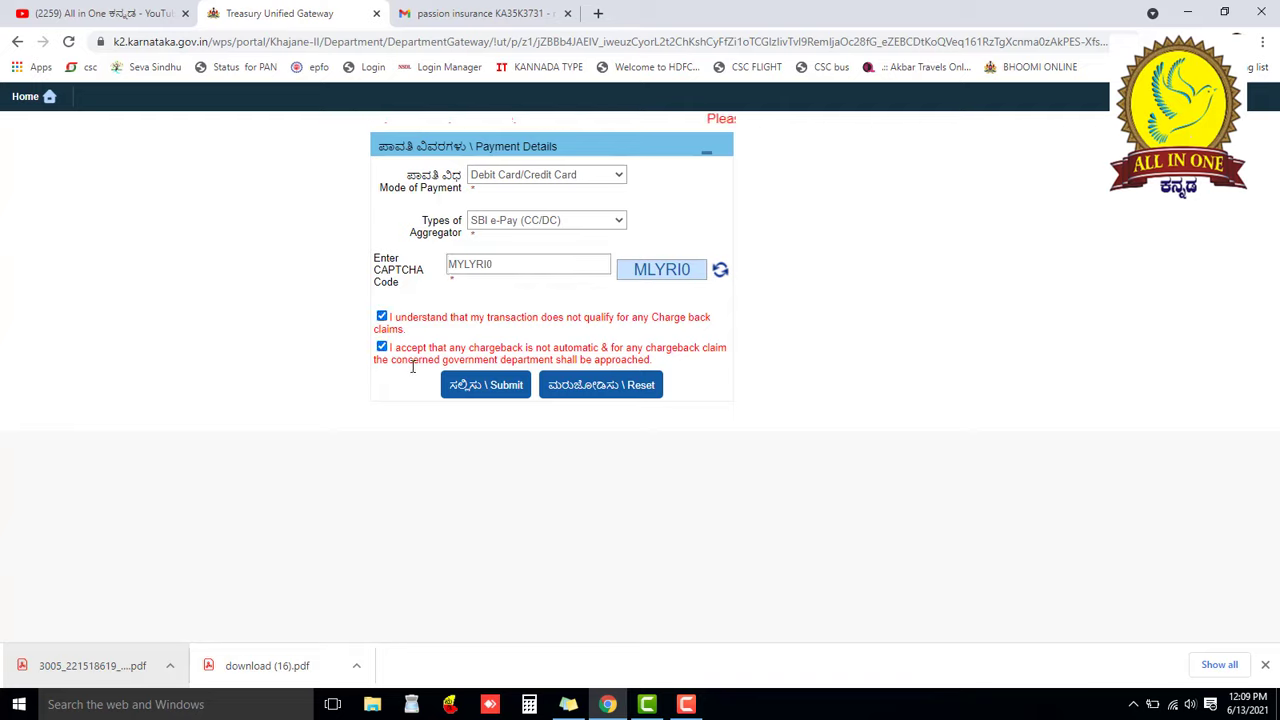
click(477, 393)
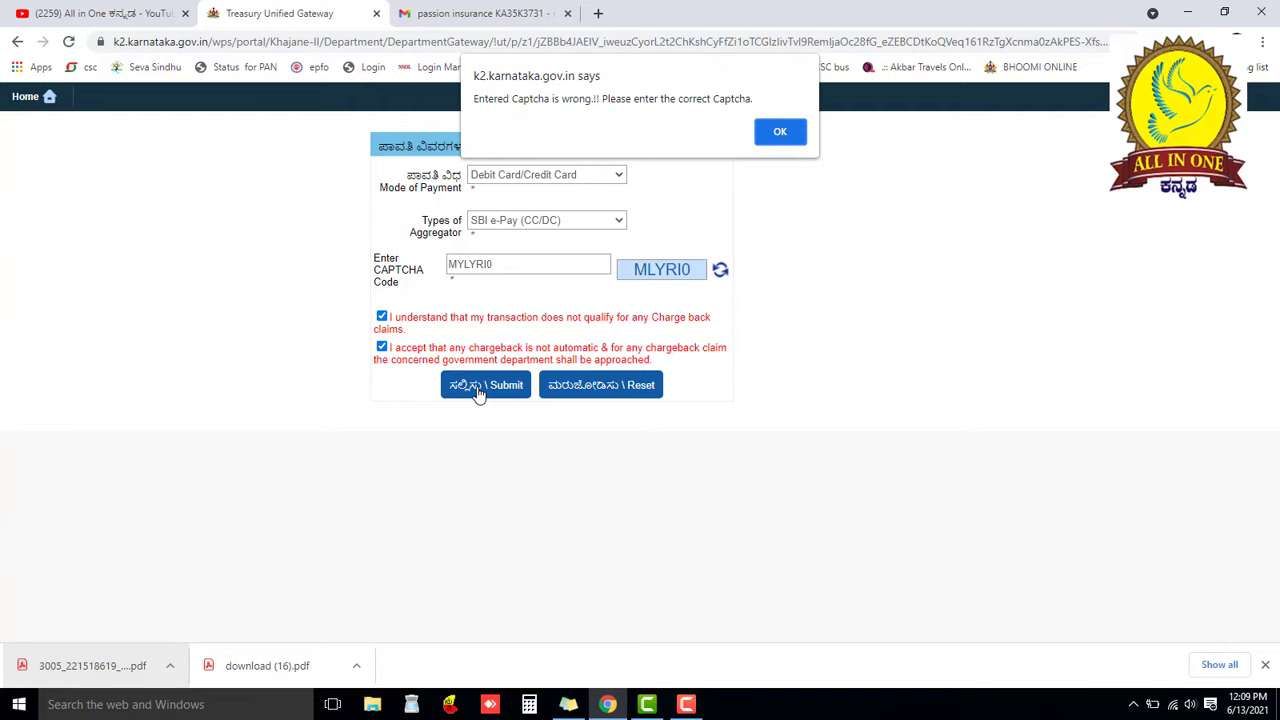
Step: Correct the mistyped CAPTCHA code and resubmit the payment details
click(779, 133)
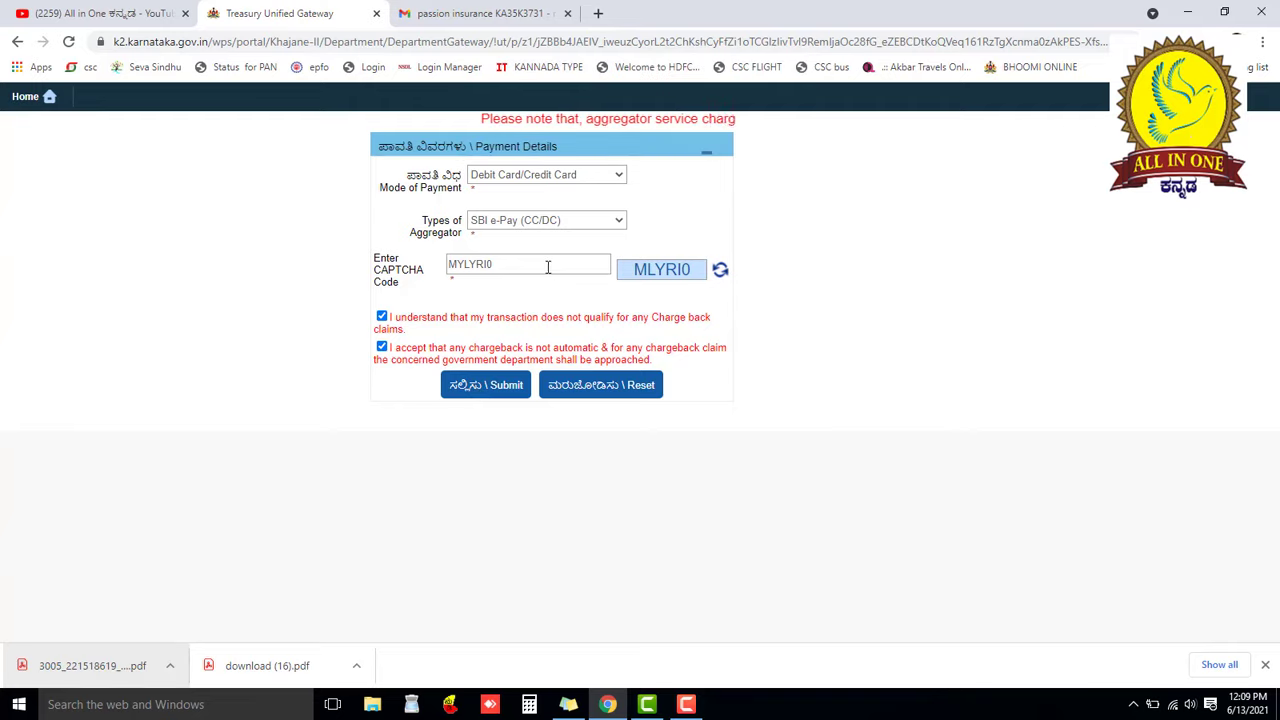
click(463, 268)
key(BackSpace)
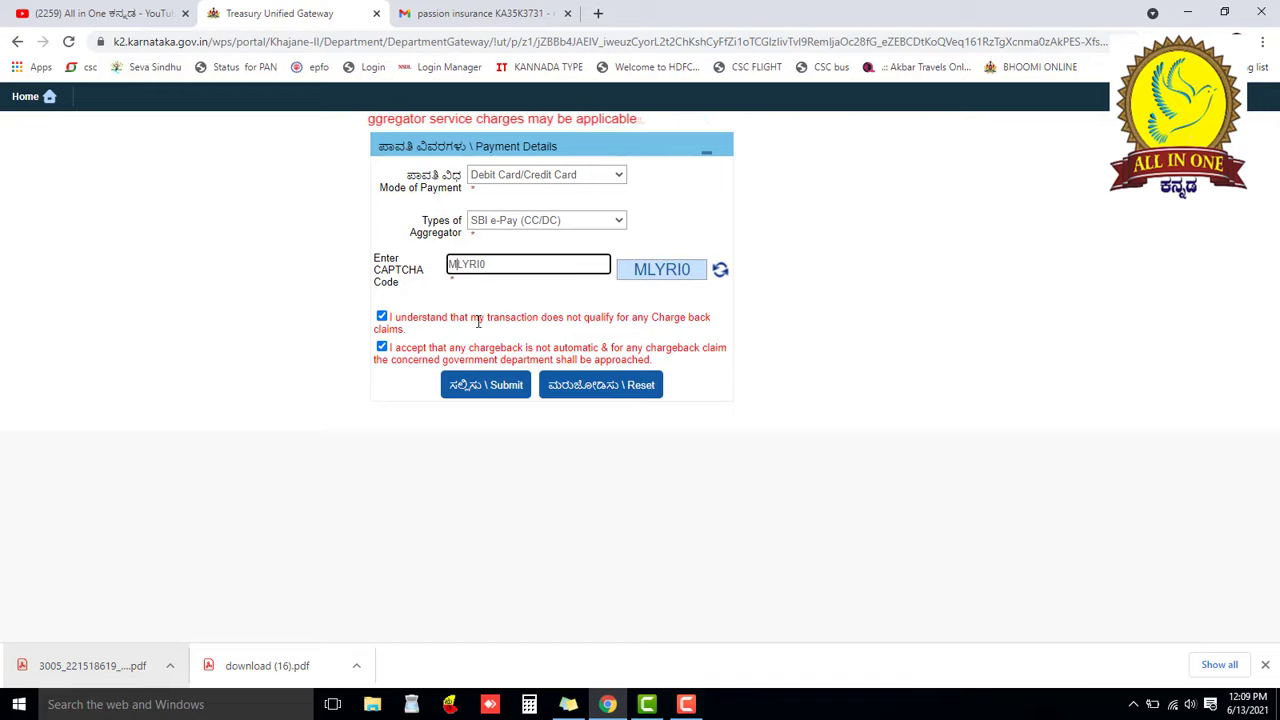
click(481, 394)
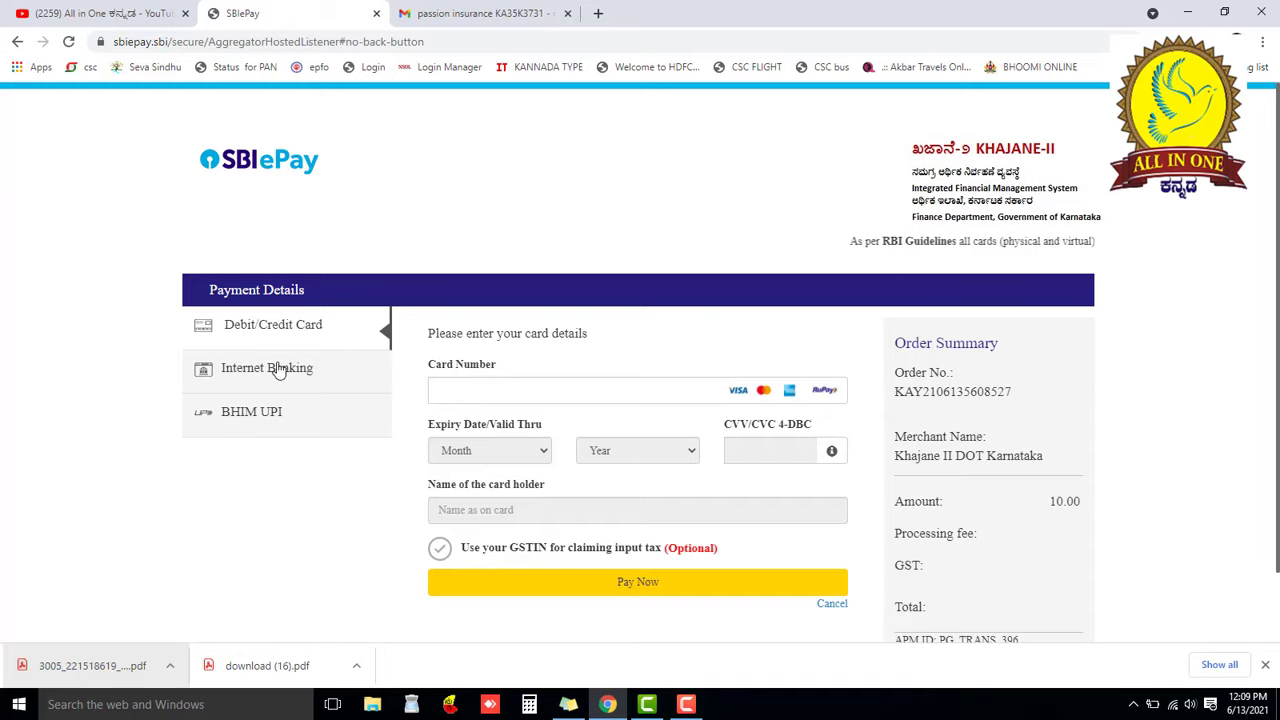
Step: Enter the card details and submit the HDFC one-time password to complete the Rs 10 payment
click(502, 387)
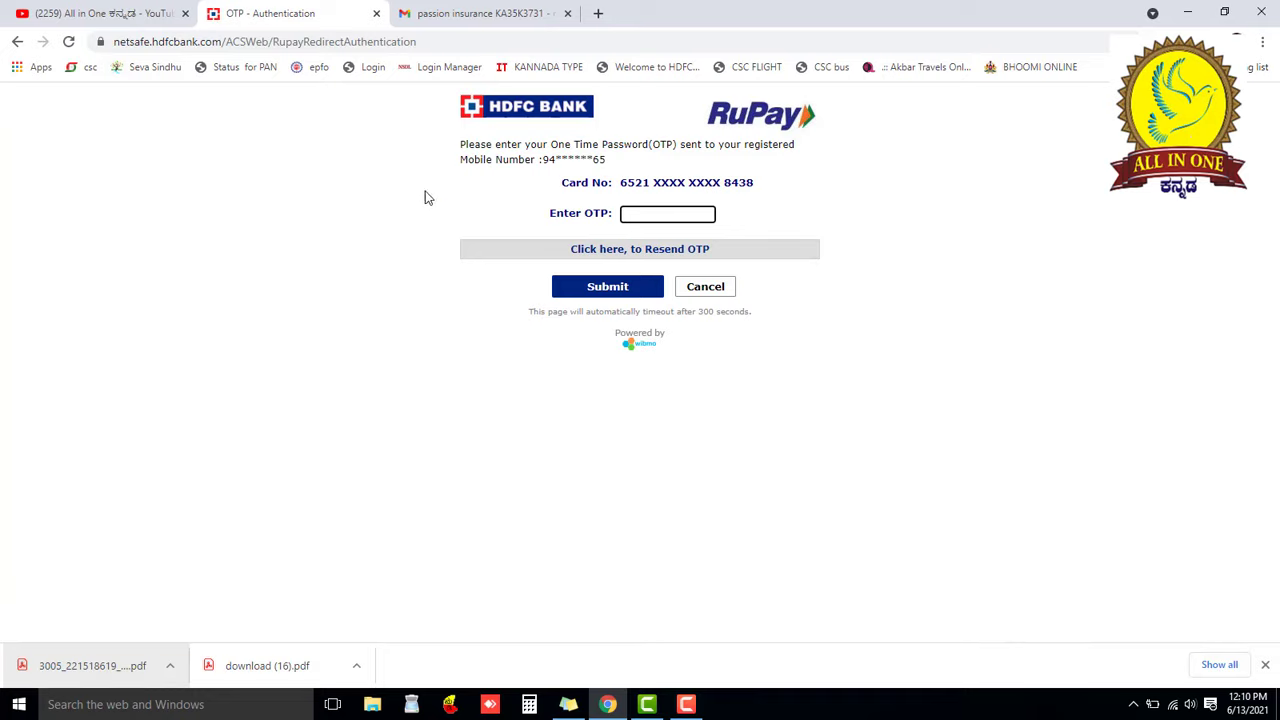
drag(556, 186, 774, 186)
click(685, 214)
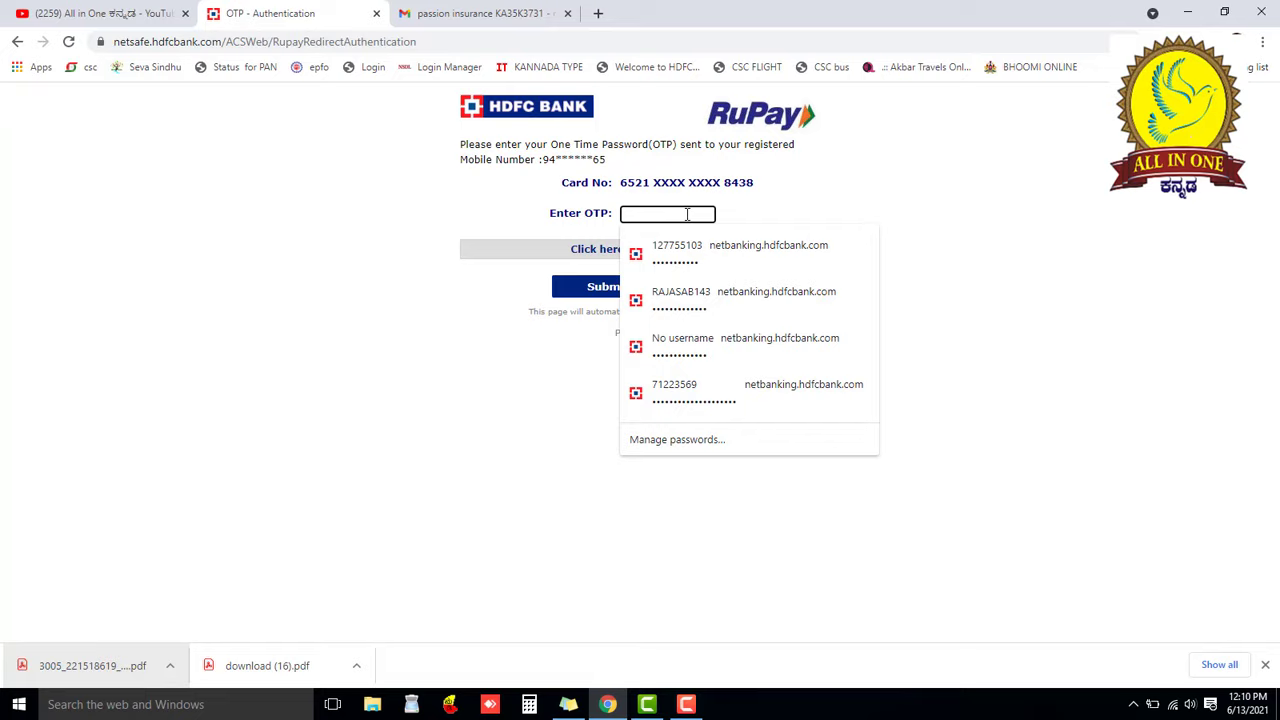
text(1)
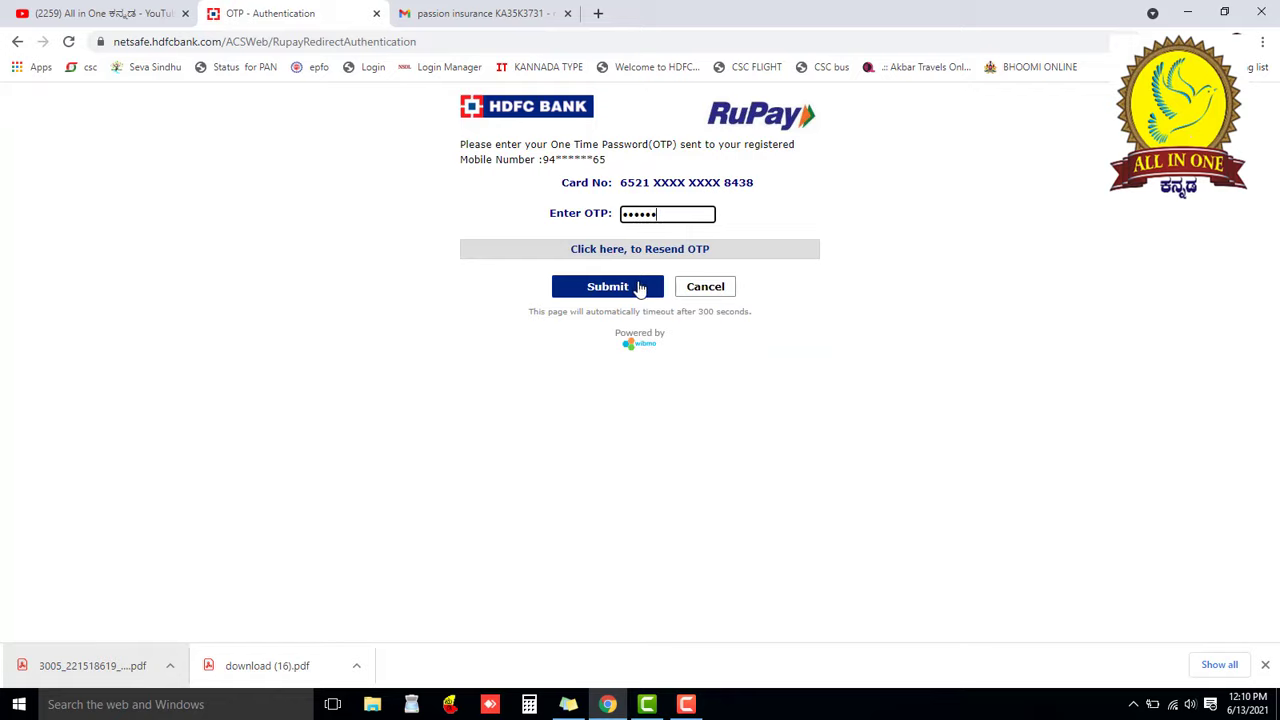
click(640, 288)
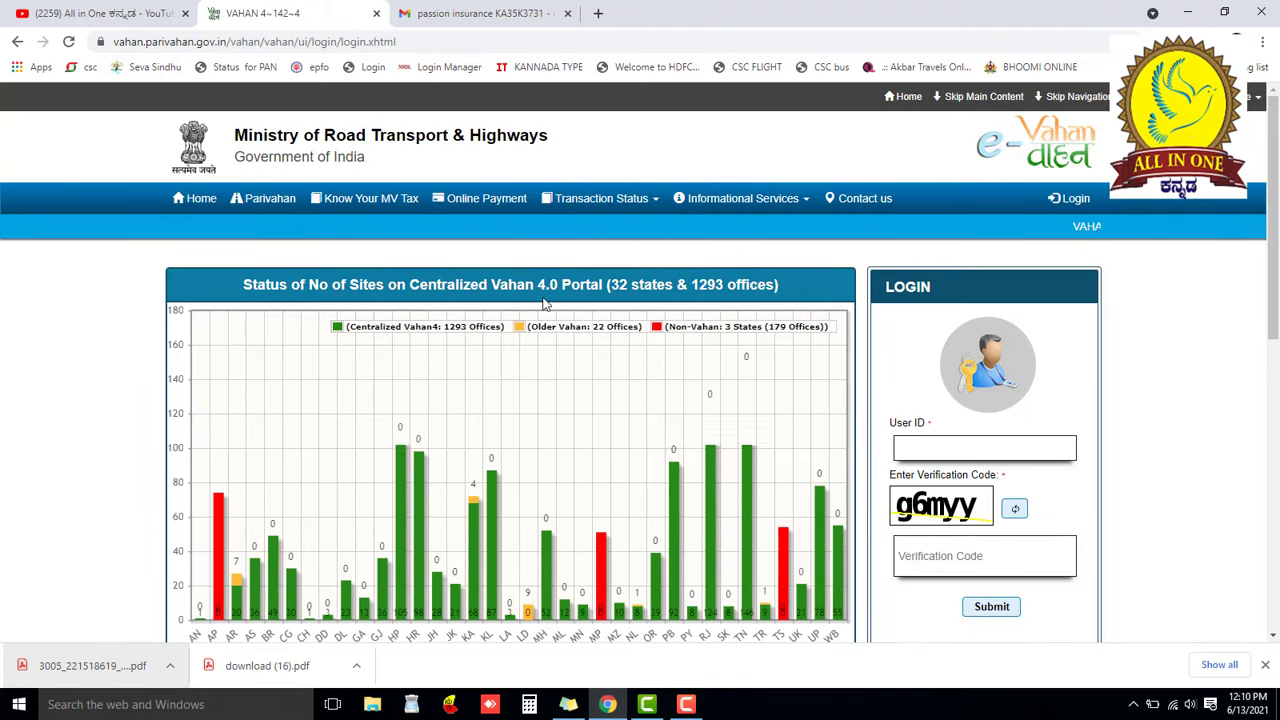
Step: Reopen Parivahan Sewa in a new tab and return to Karnataka's Hospet RTO (KA35) online services
click(277, 197)
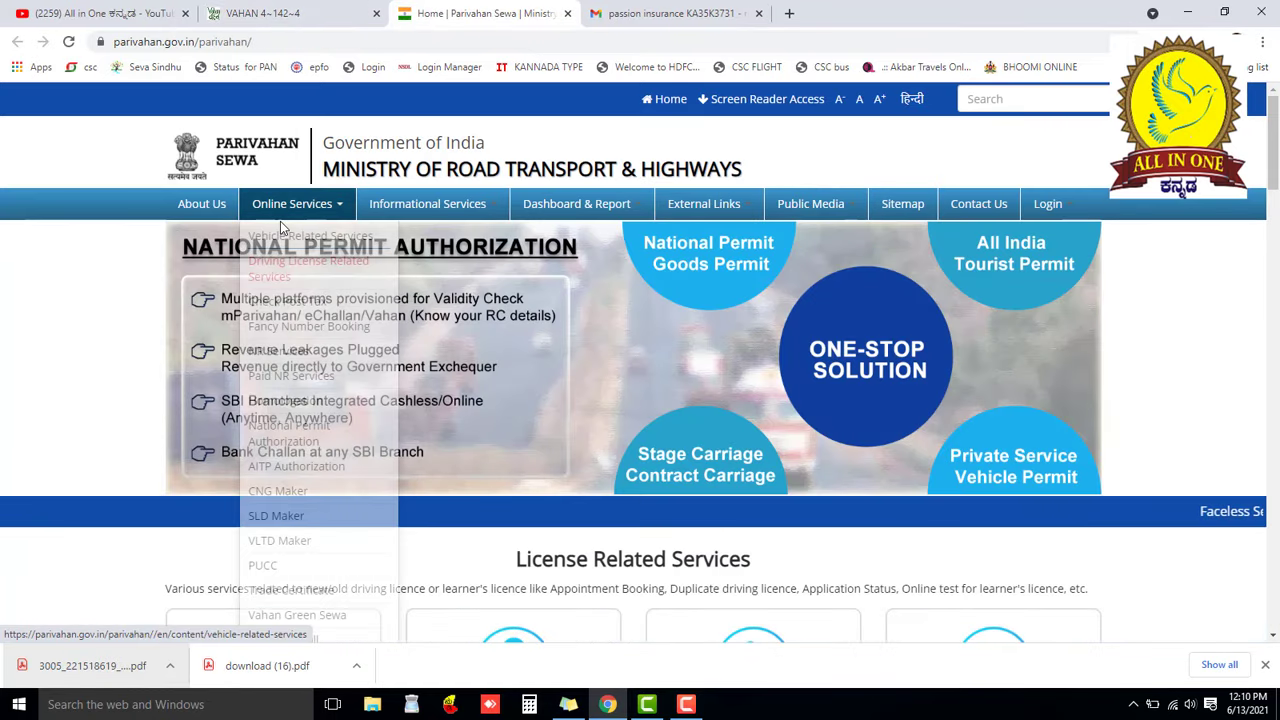
click(280, 241)
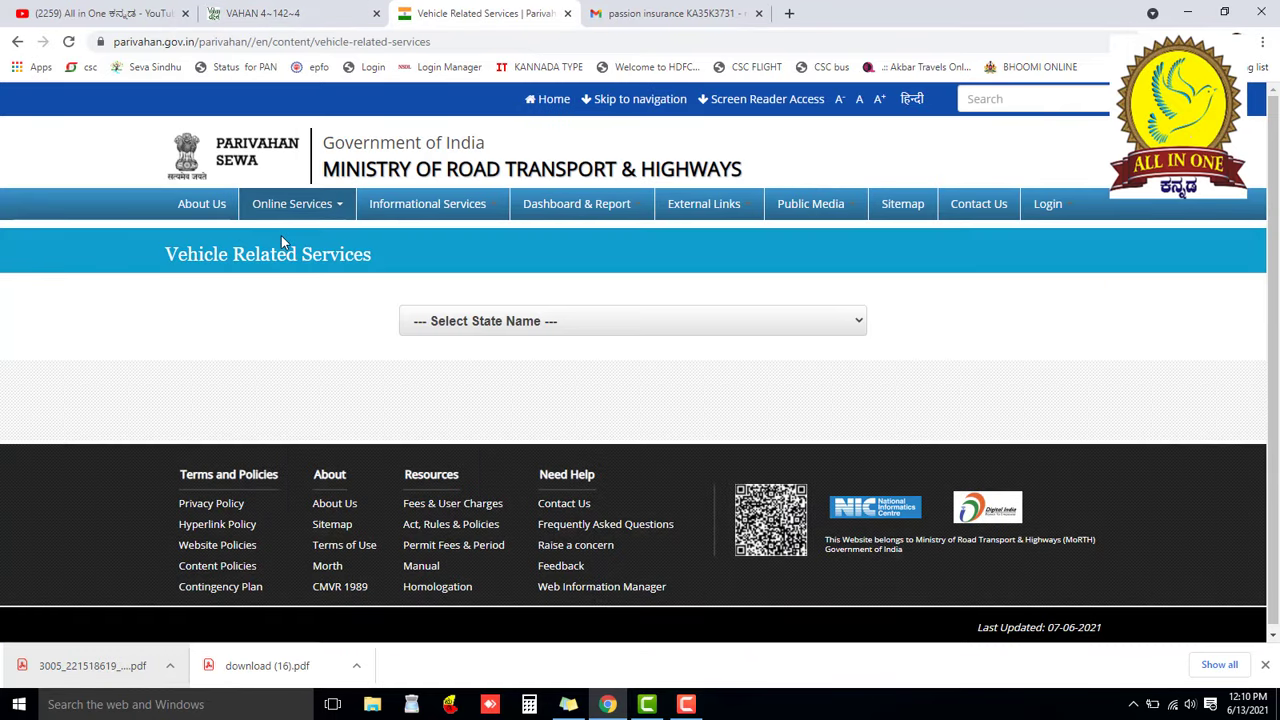
click(460, 328)
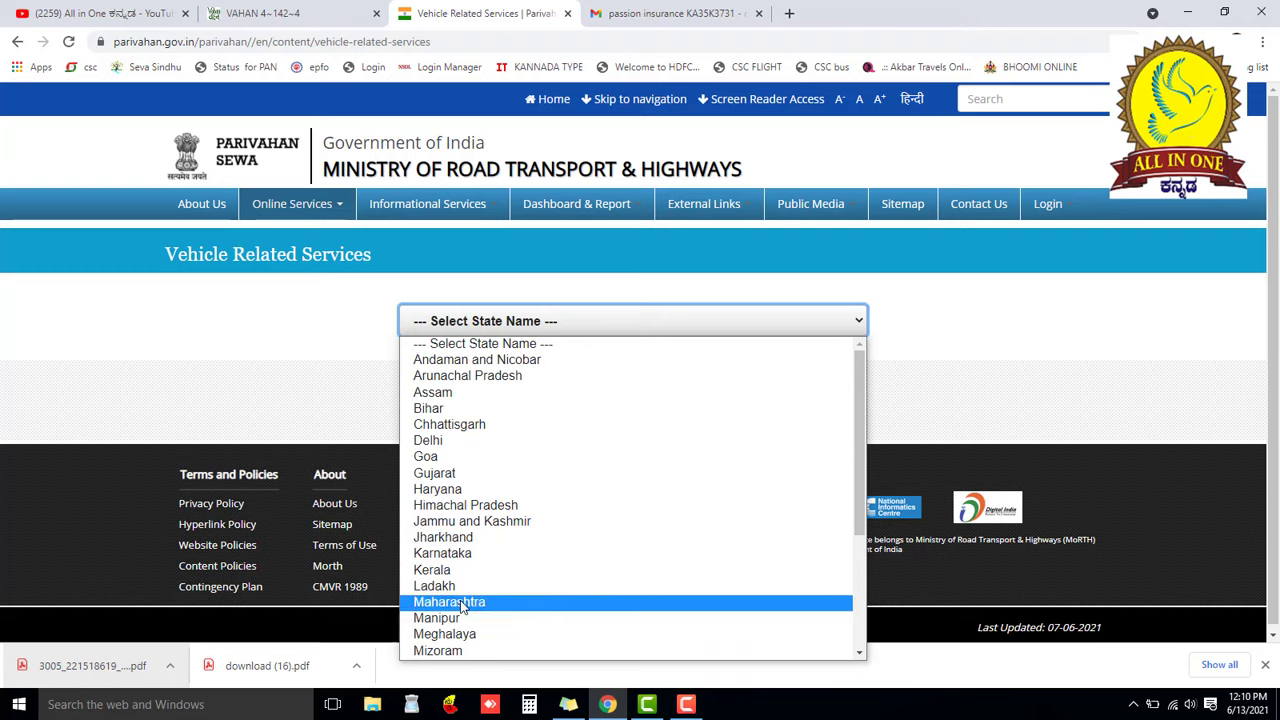
click(455, 553)
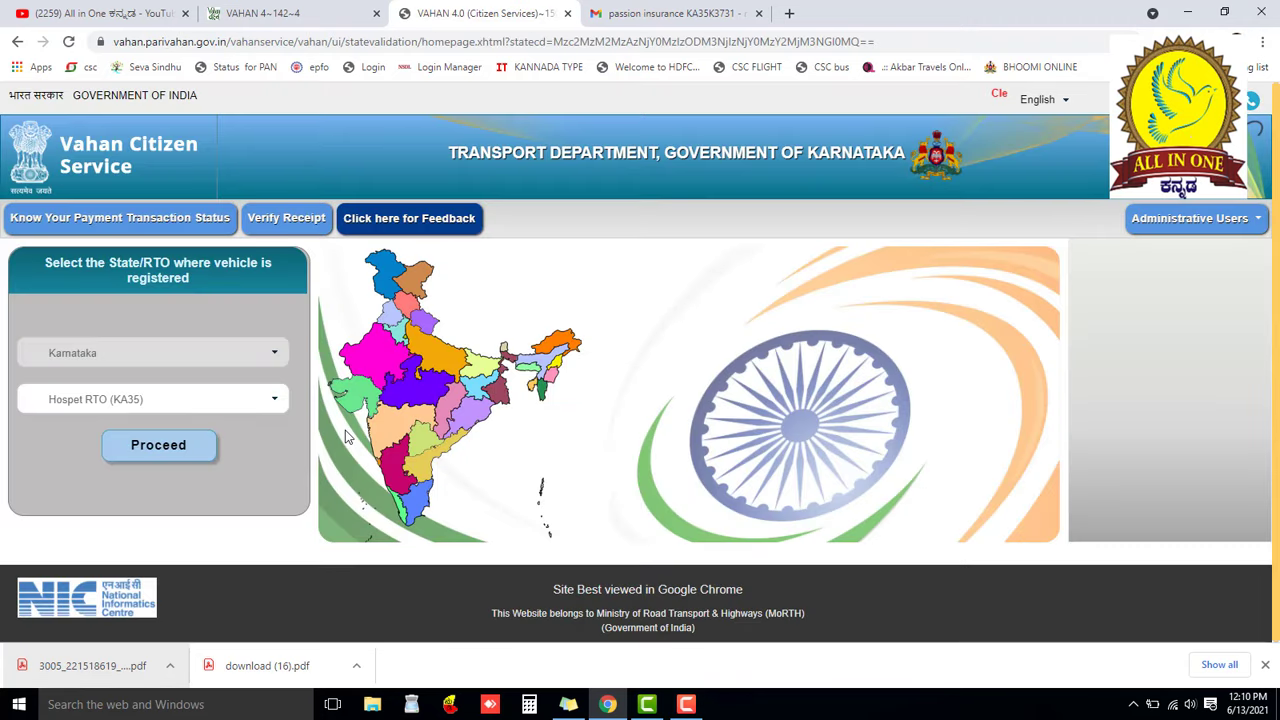
click(184, 401)
click(193, 418)
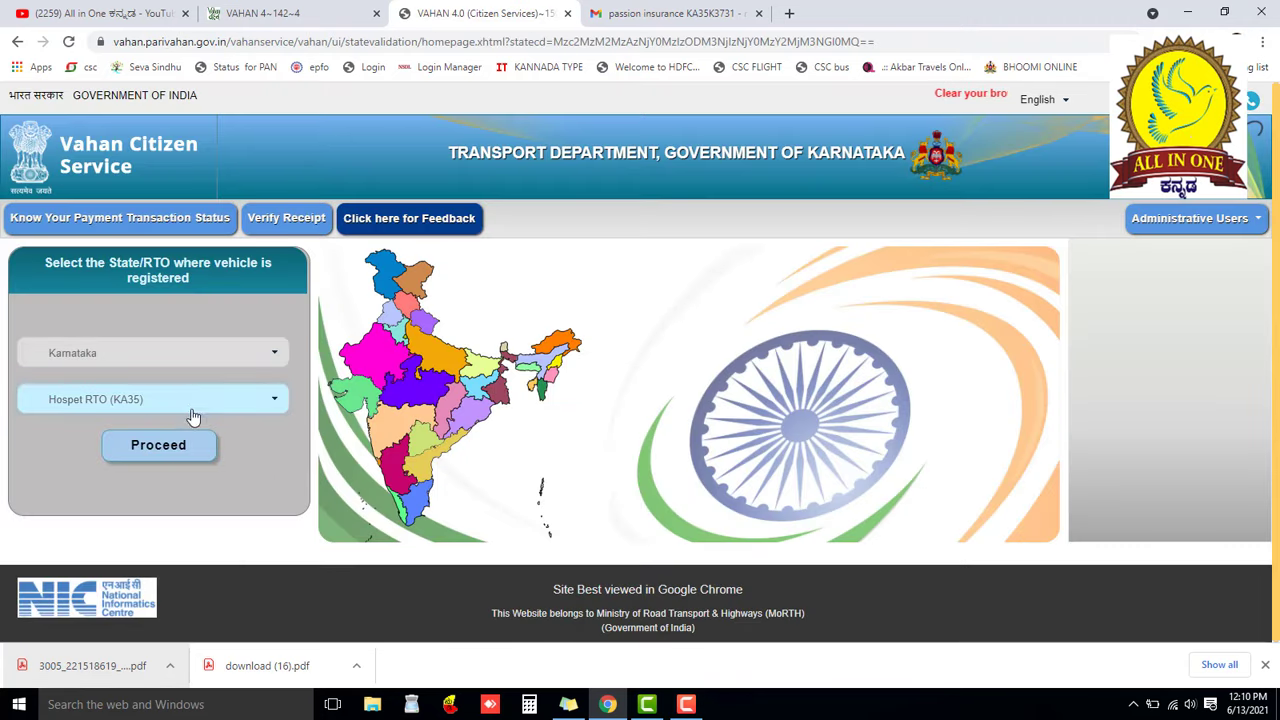
click(177, 451)
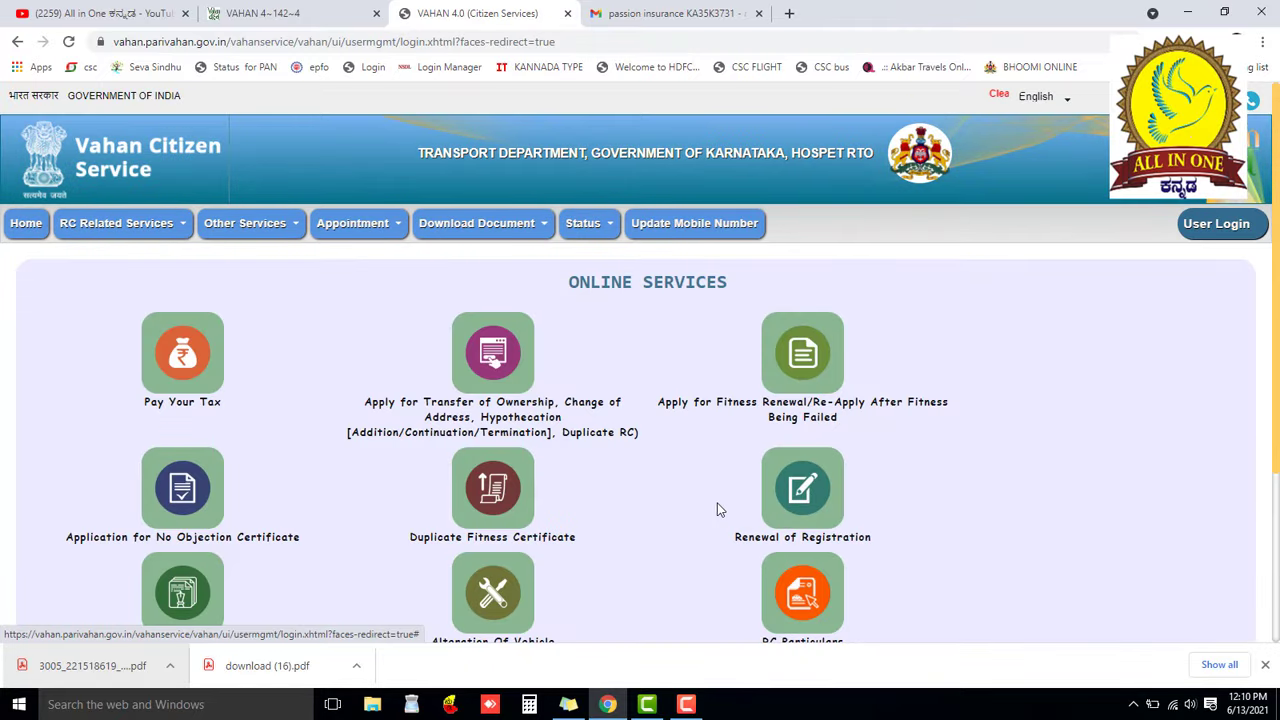
Step: Open the RC Particulars service and paste the vehicle registration number into the form
click(803, 605)
click(647, 379)
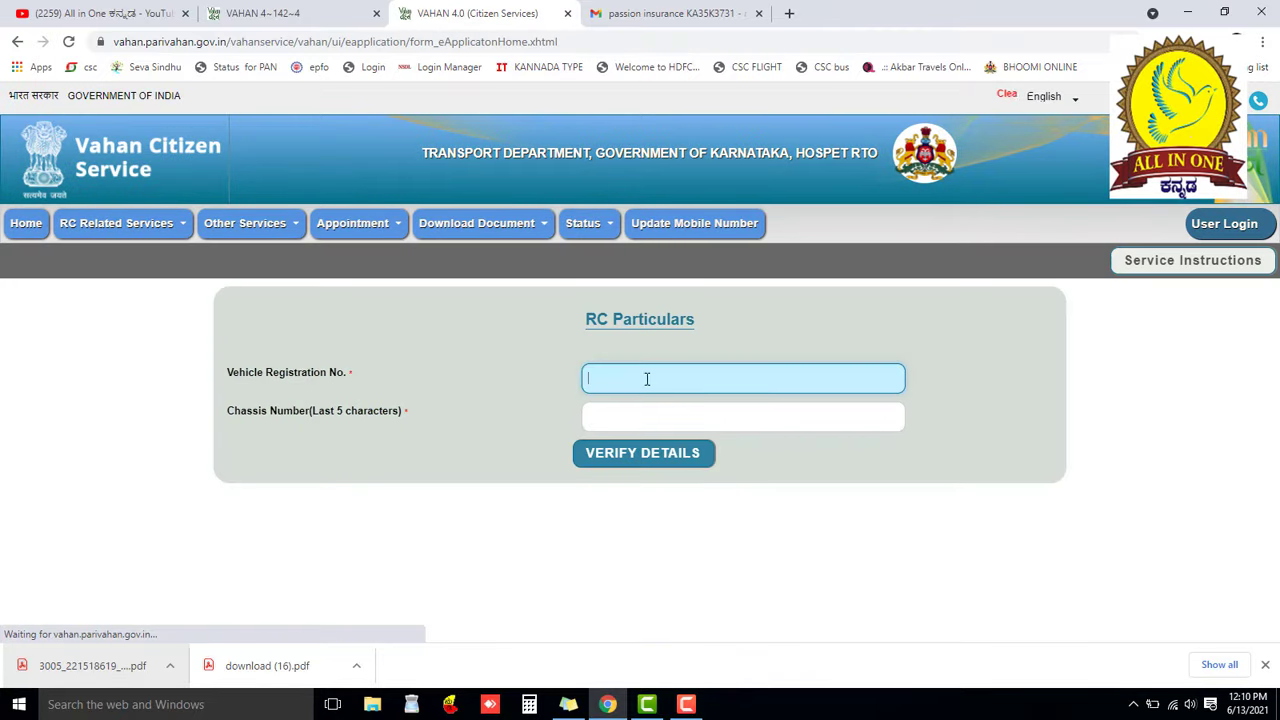
click(319, 41)
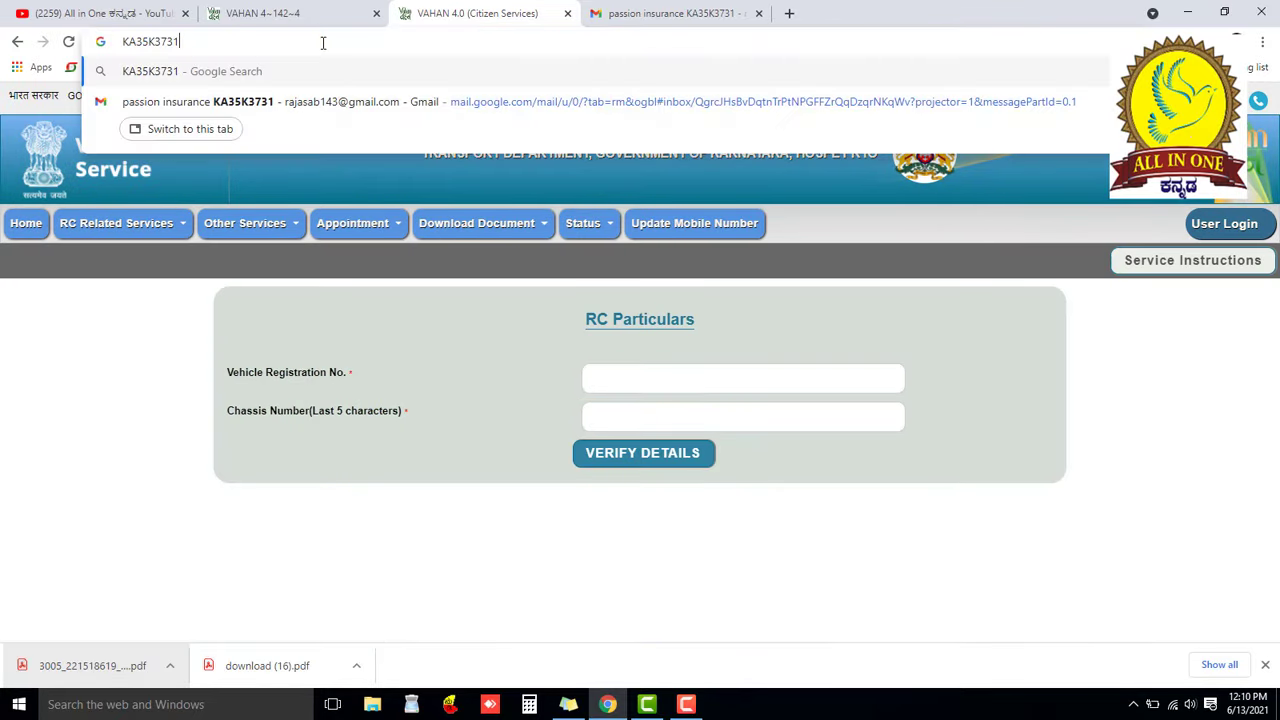
click(630, 380)
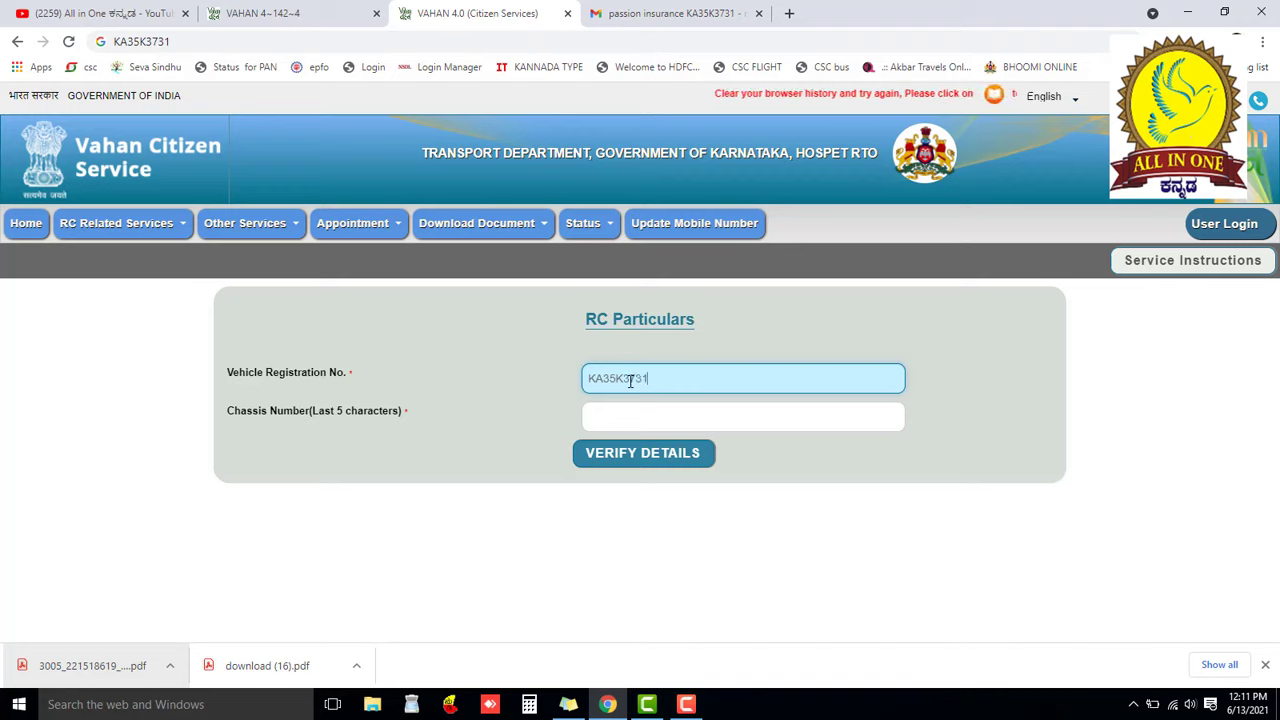
Step: Copy the last five chassis digits from Sticky Notes into the form and verify the details
click(631, 415)
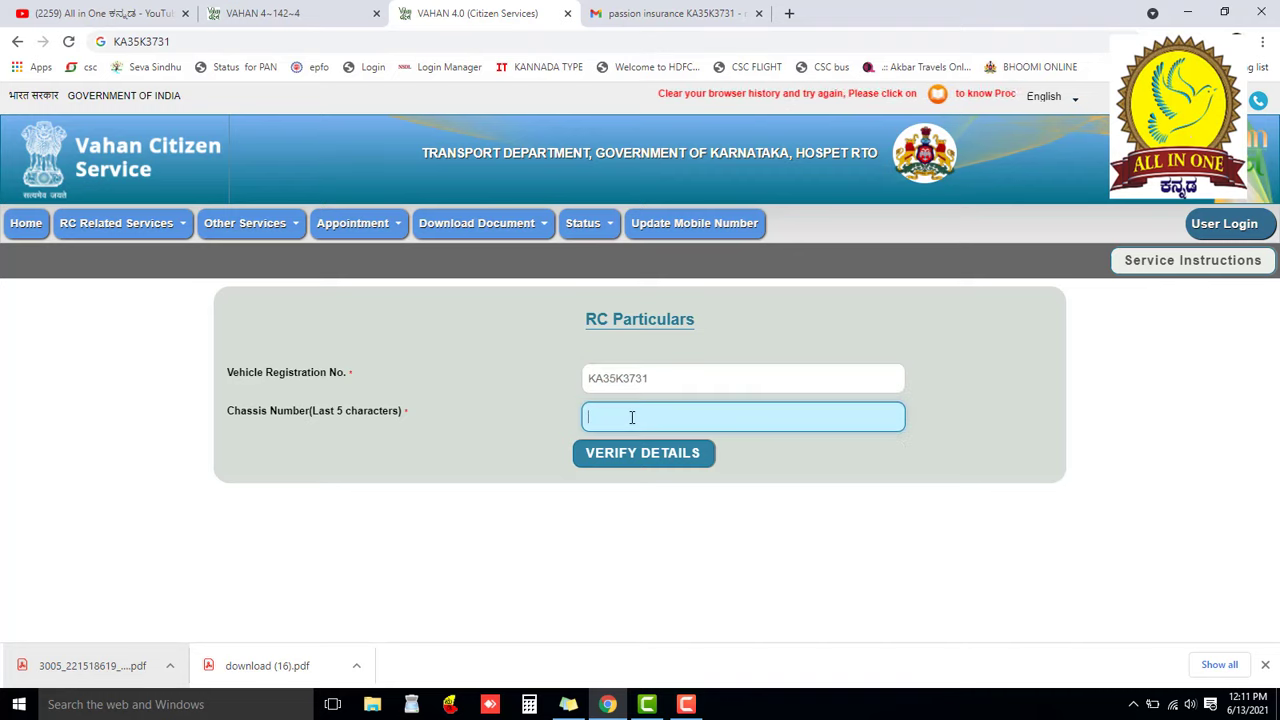
click(568, 704)
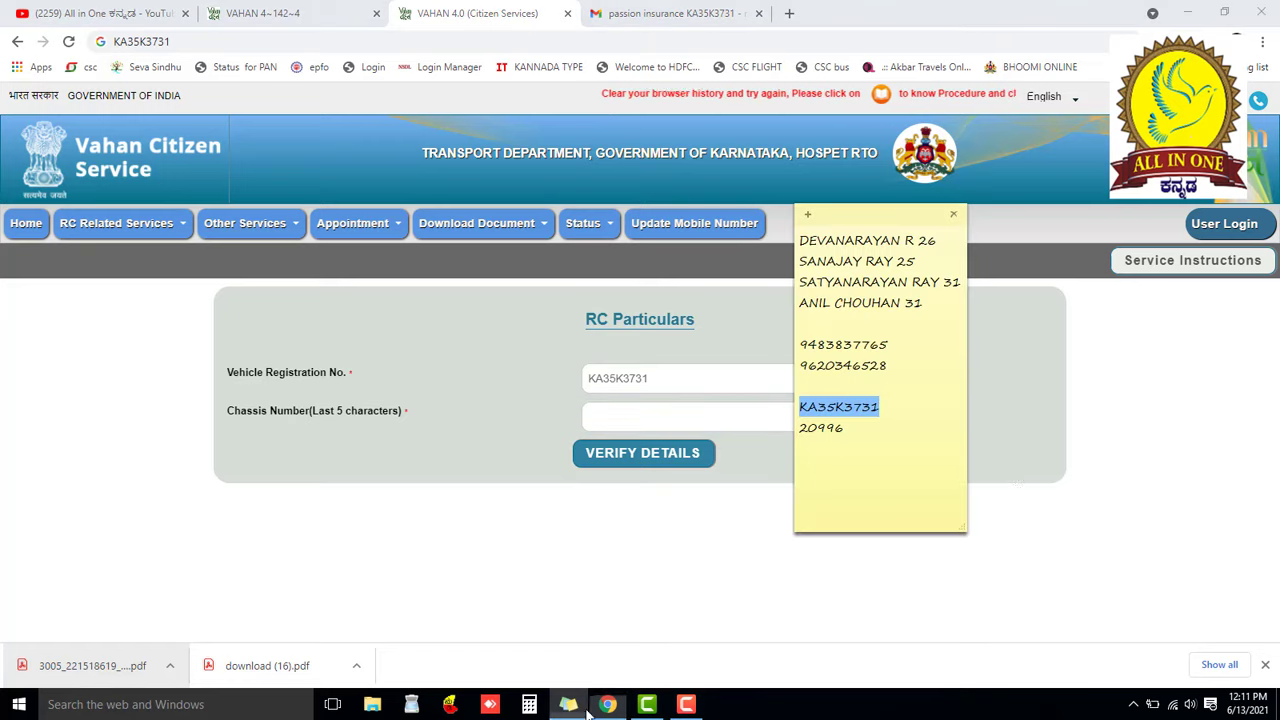
double_click(820, 428)
key(ctrl+c)
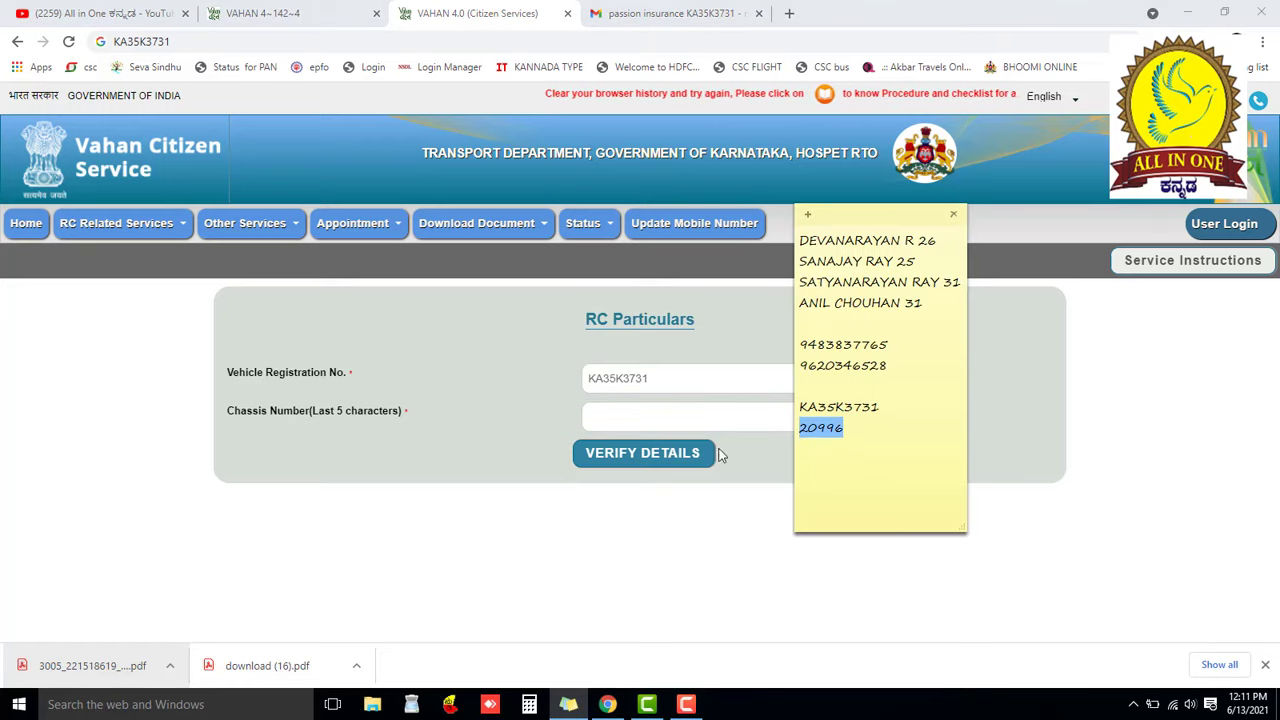
click(665, 424)
key(ctrl+v)
click(655, 452)
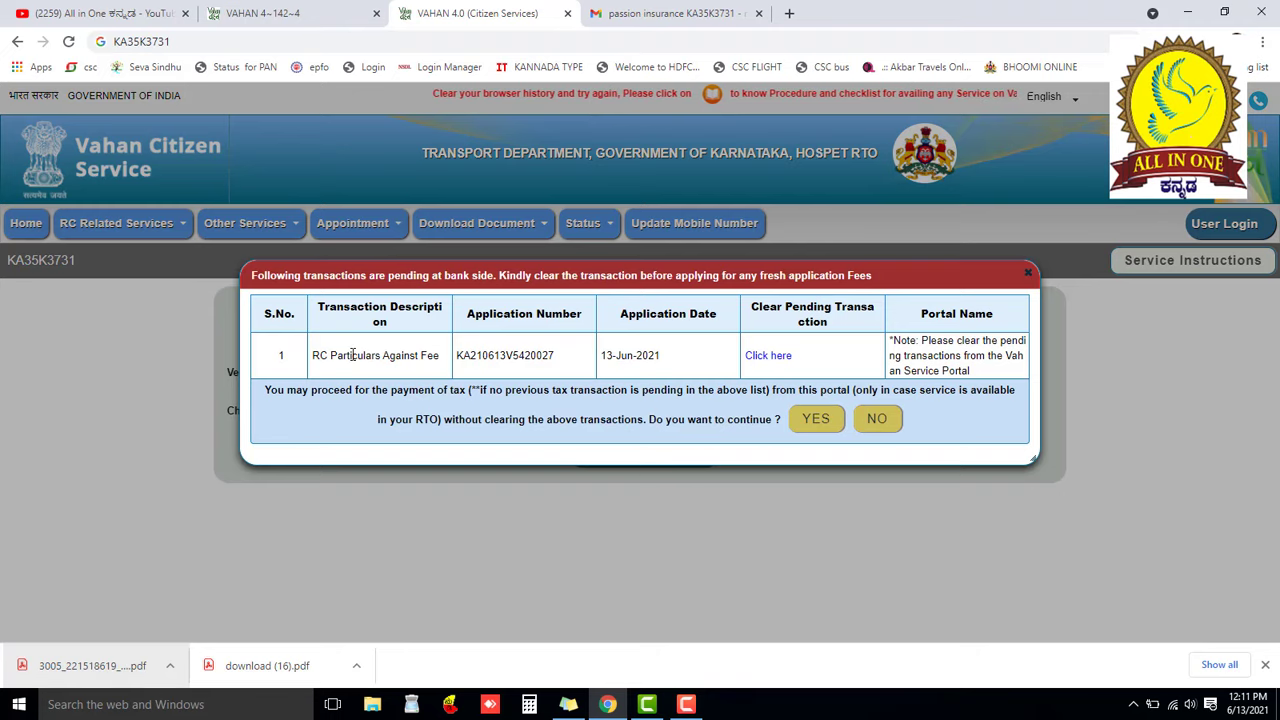
click(758, 360)
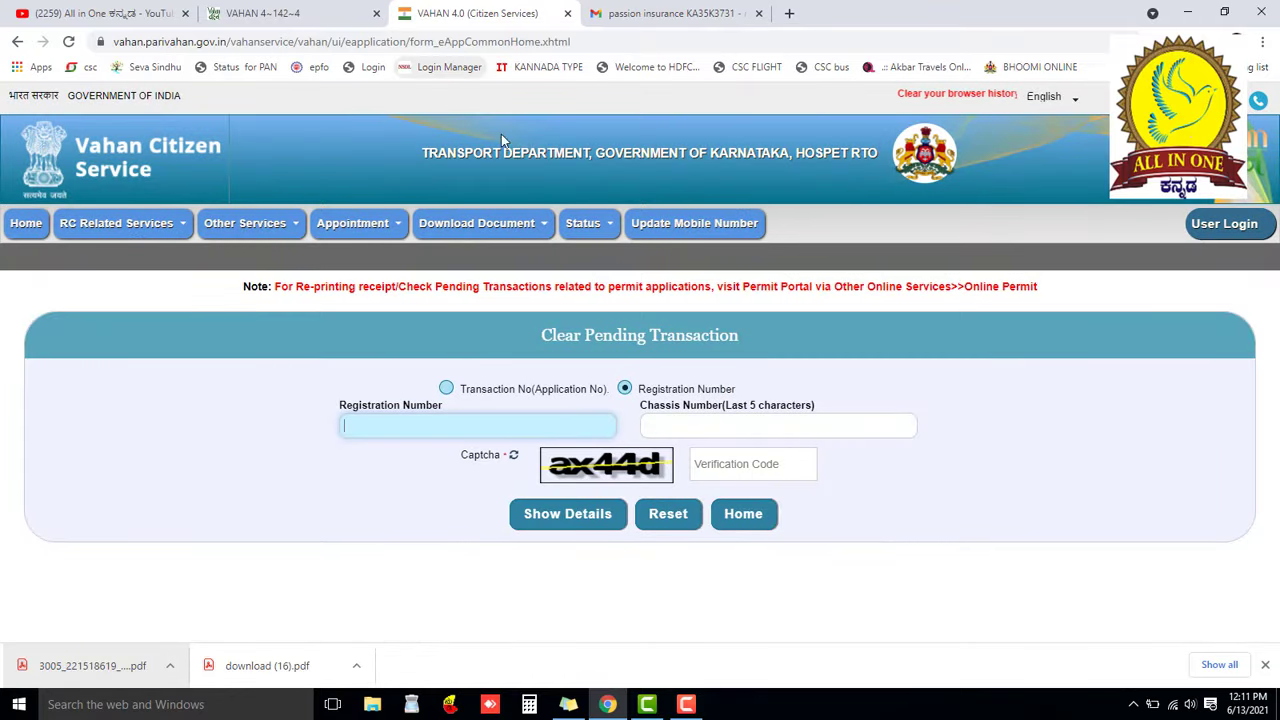
click(831, 437)
text(20996)
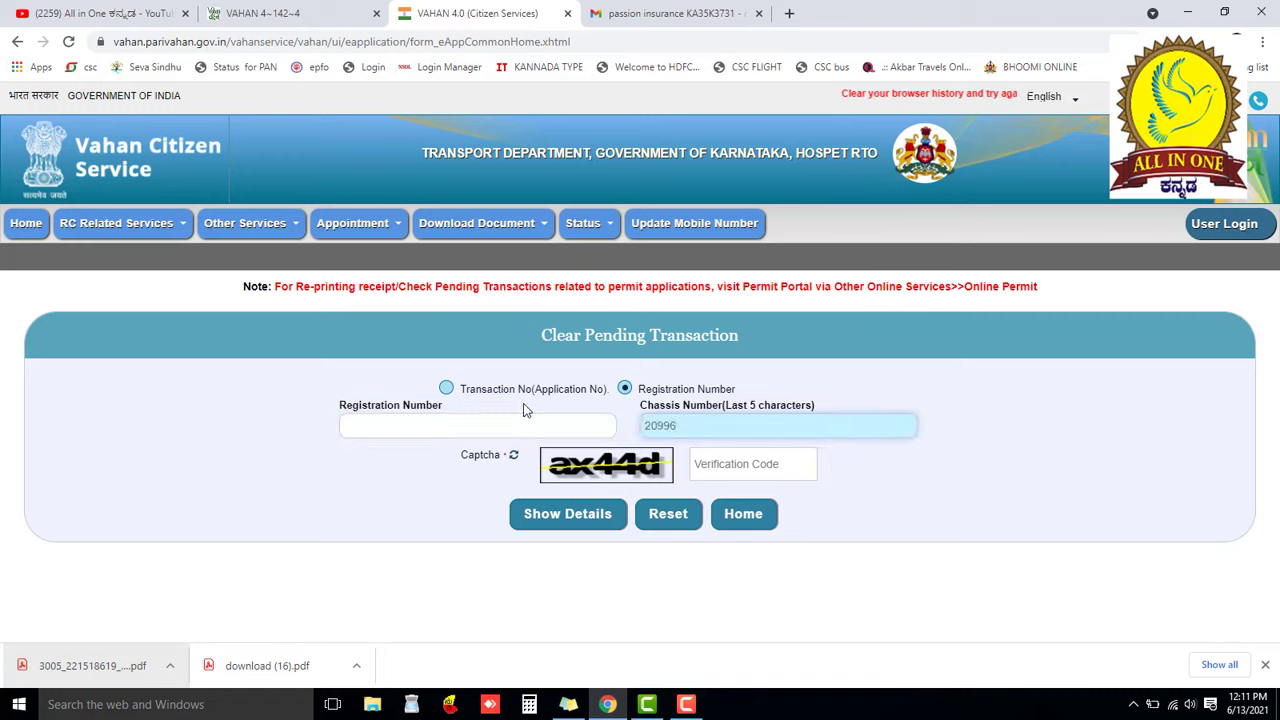
click(492, 424)
click(381, 42)
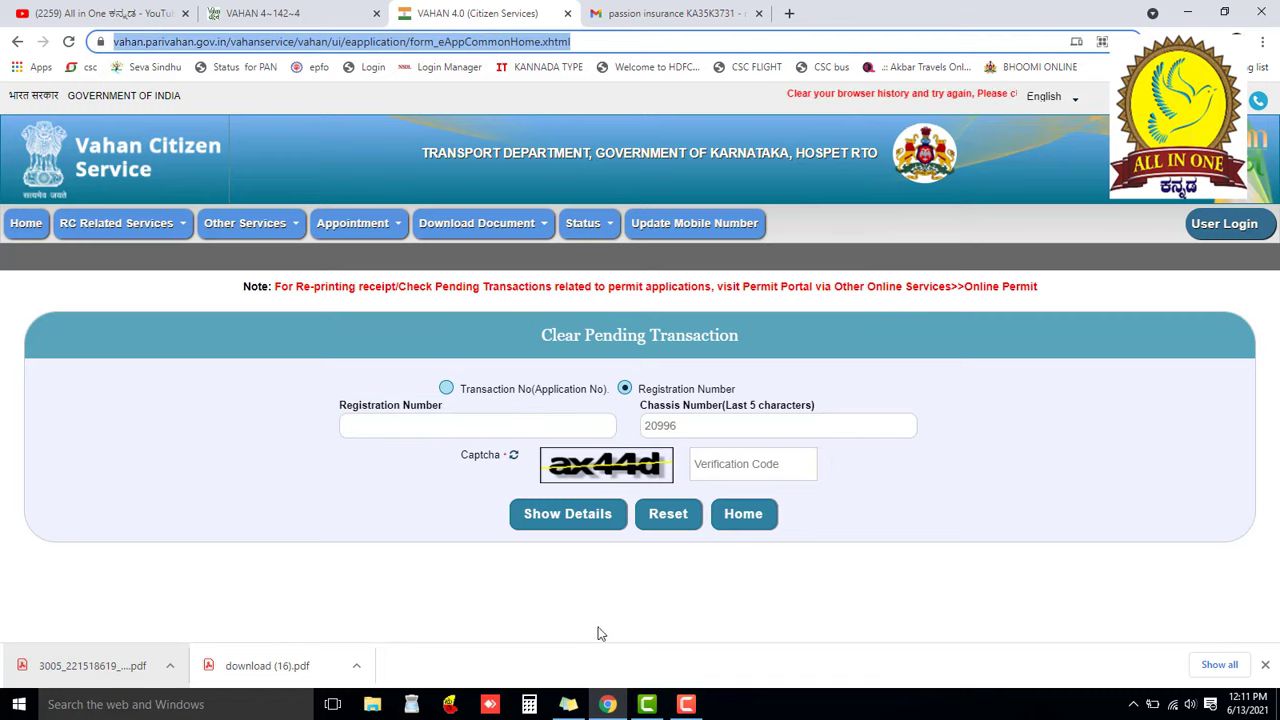
click(569, 704)
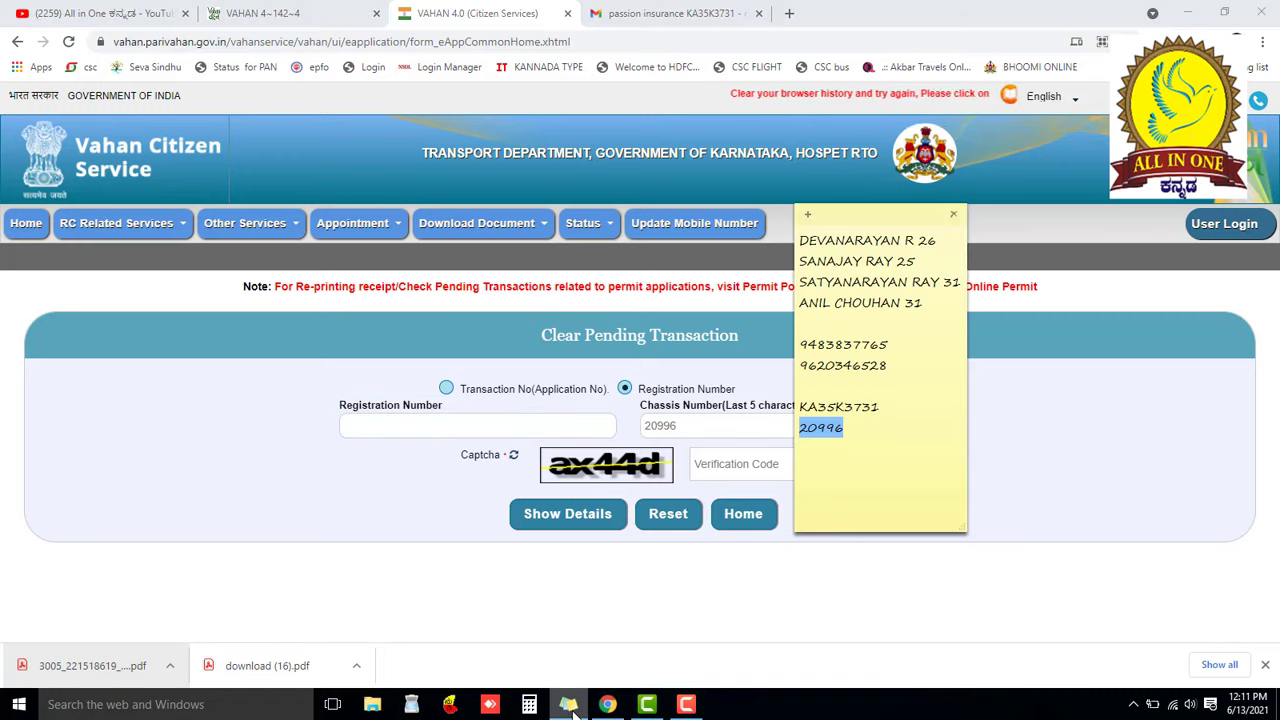
click(569, 704)
click(509, 425)
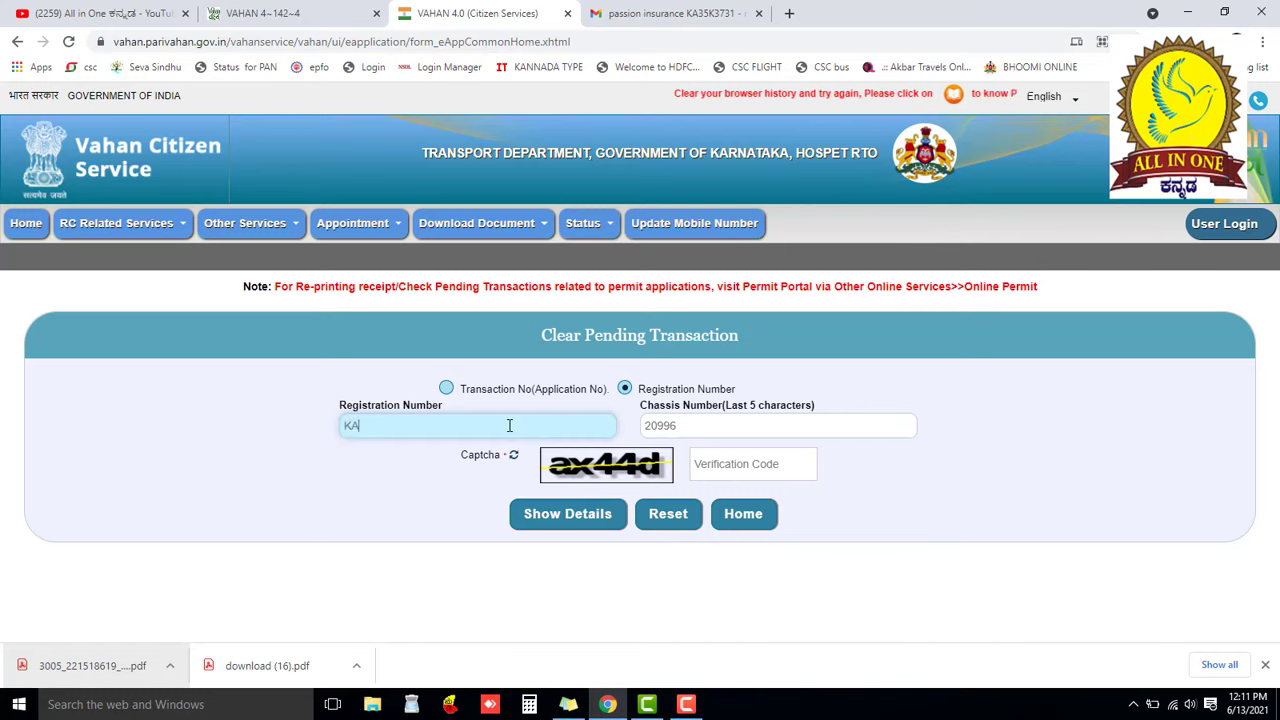
text(KA3)
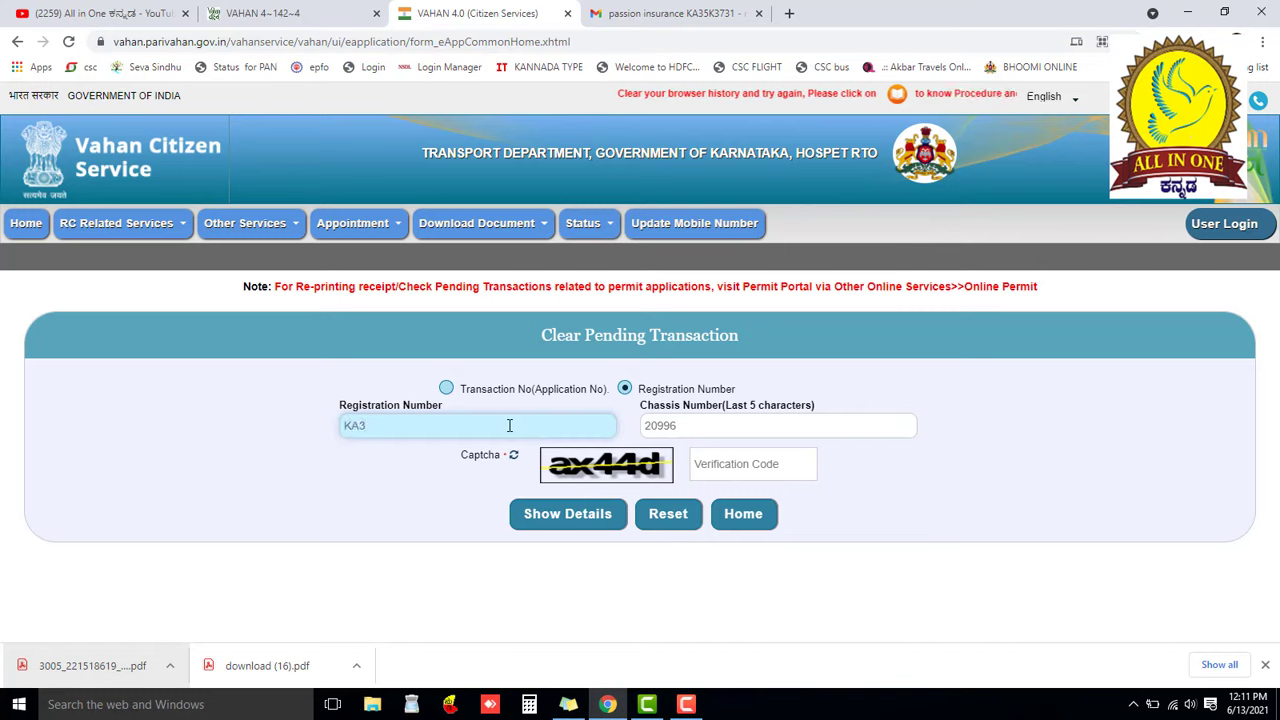
text(5K)
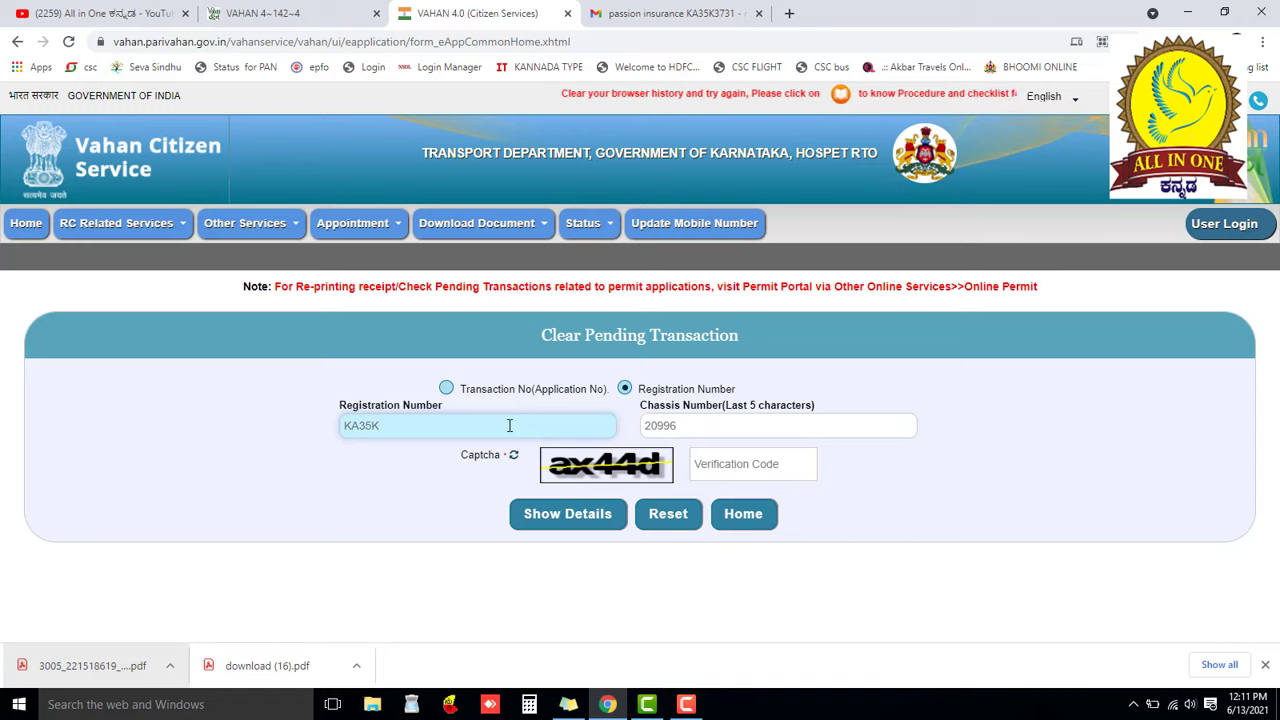
text(3731)
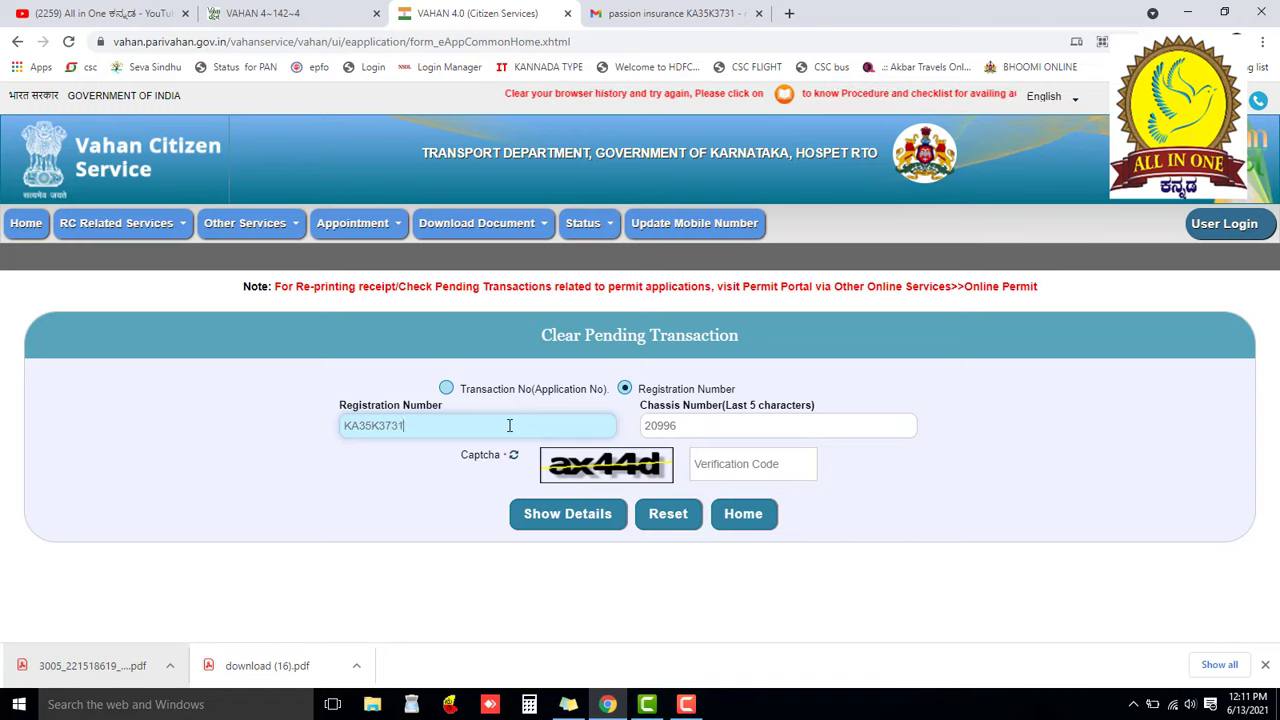
click(568, 704)
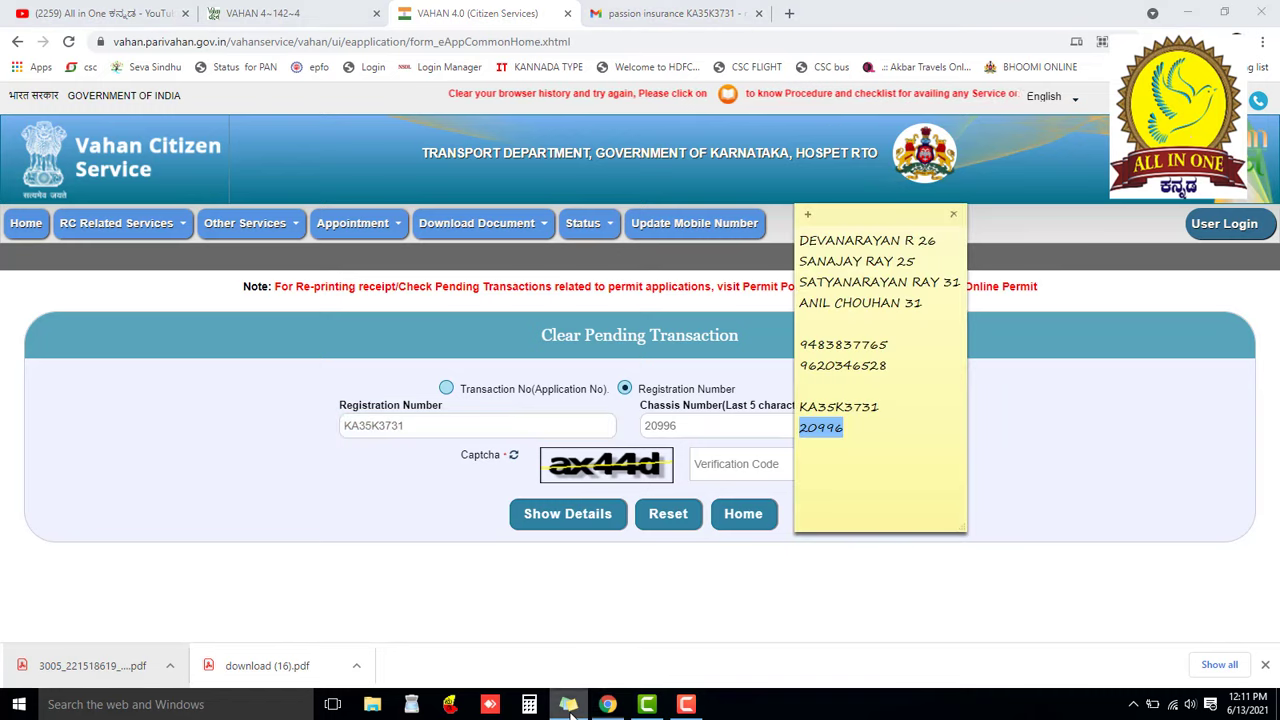
click(568, 704)
Step: Enter the verification code and show the pending transaction details
click(587, 517)
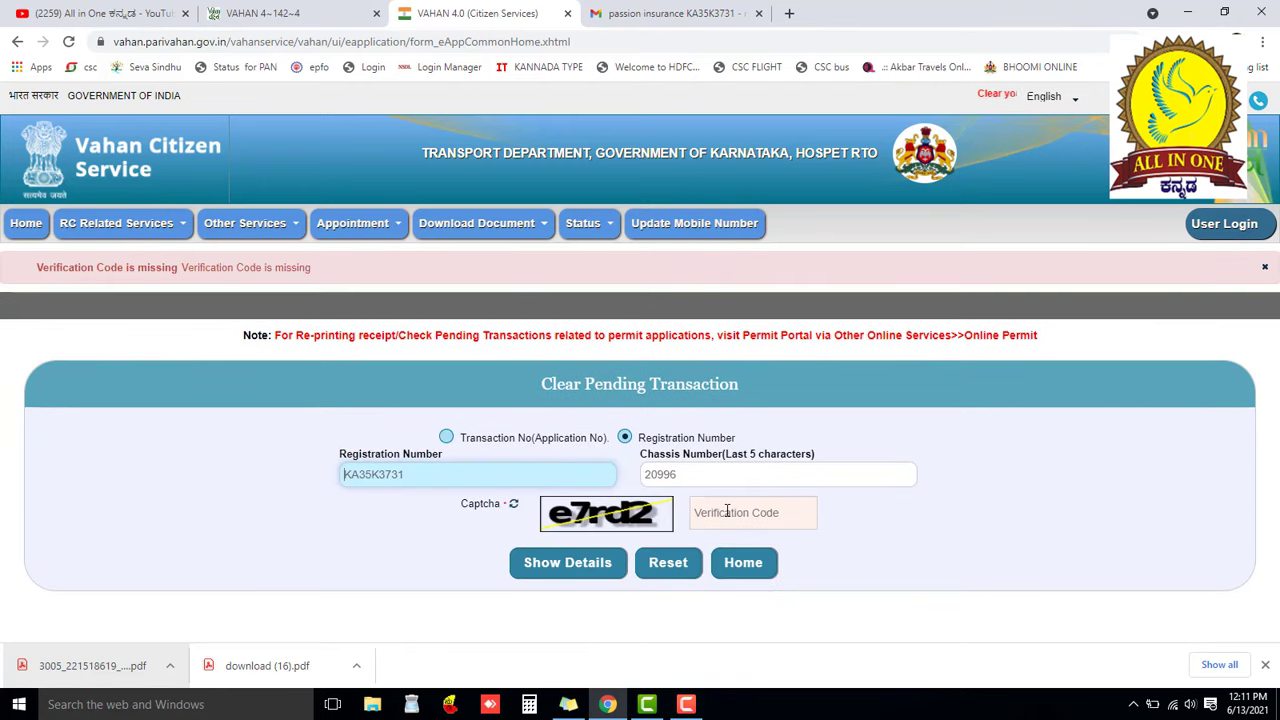
click(728, 512)
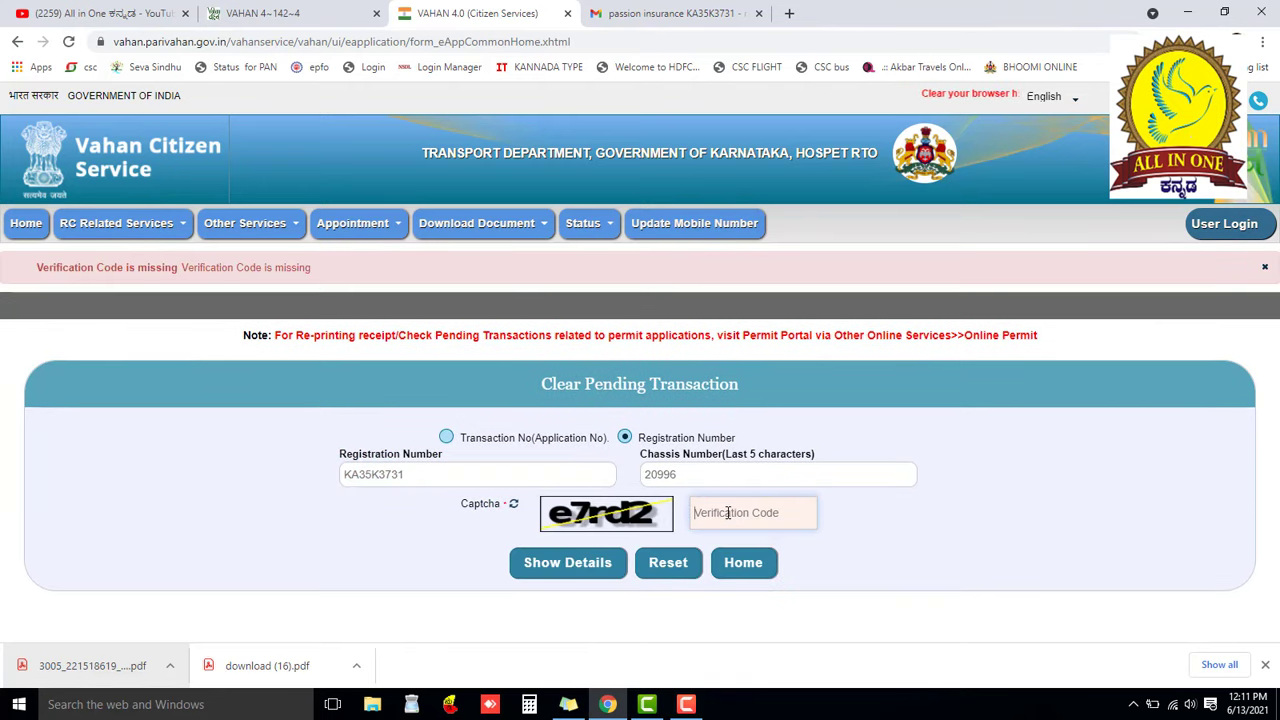
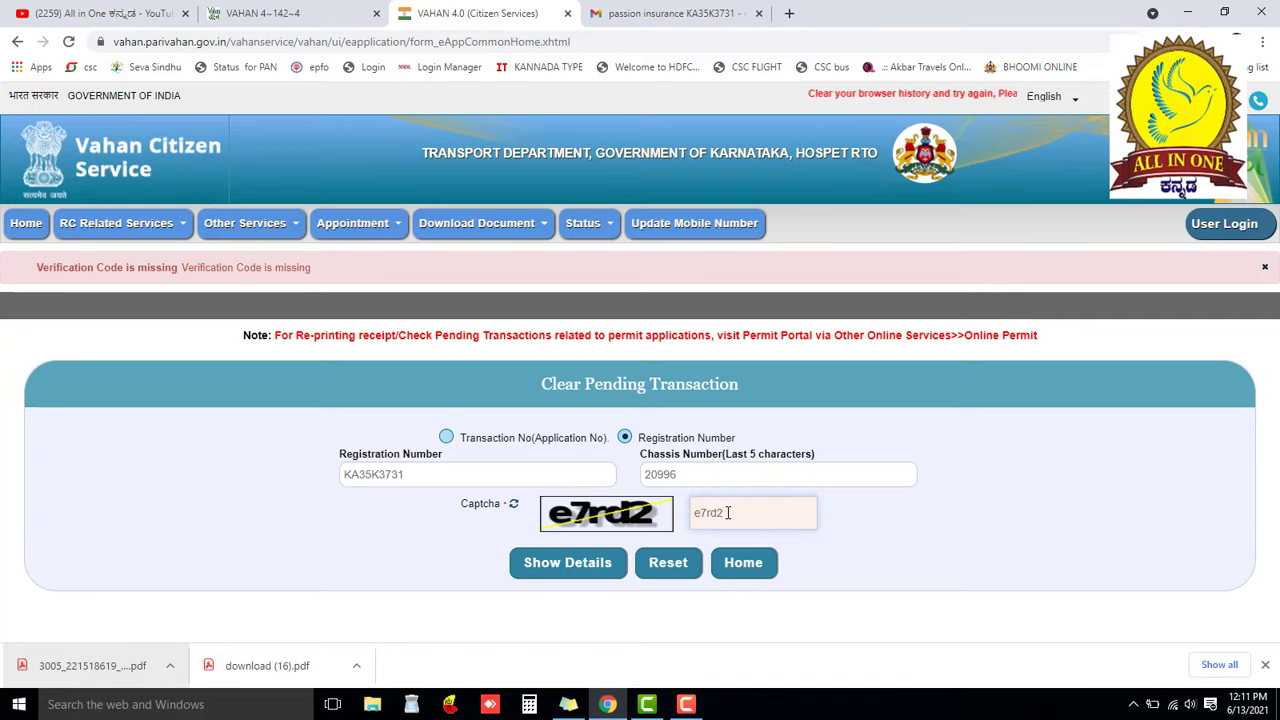
click(606, 565)
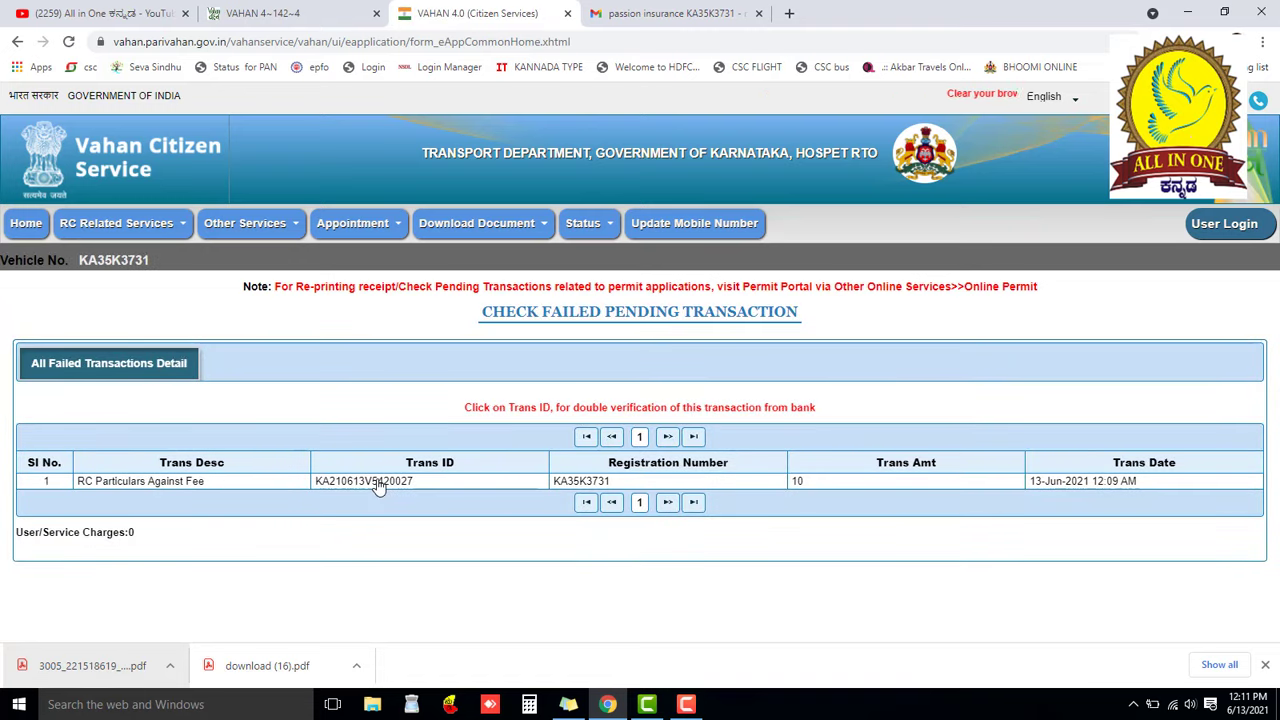
Step: Verify the Rs 10 RC particulars fee with the bank and confirm the payment
click(378, 483)
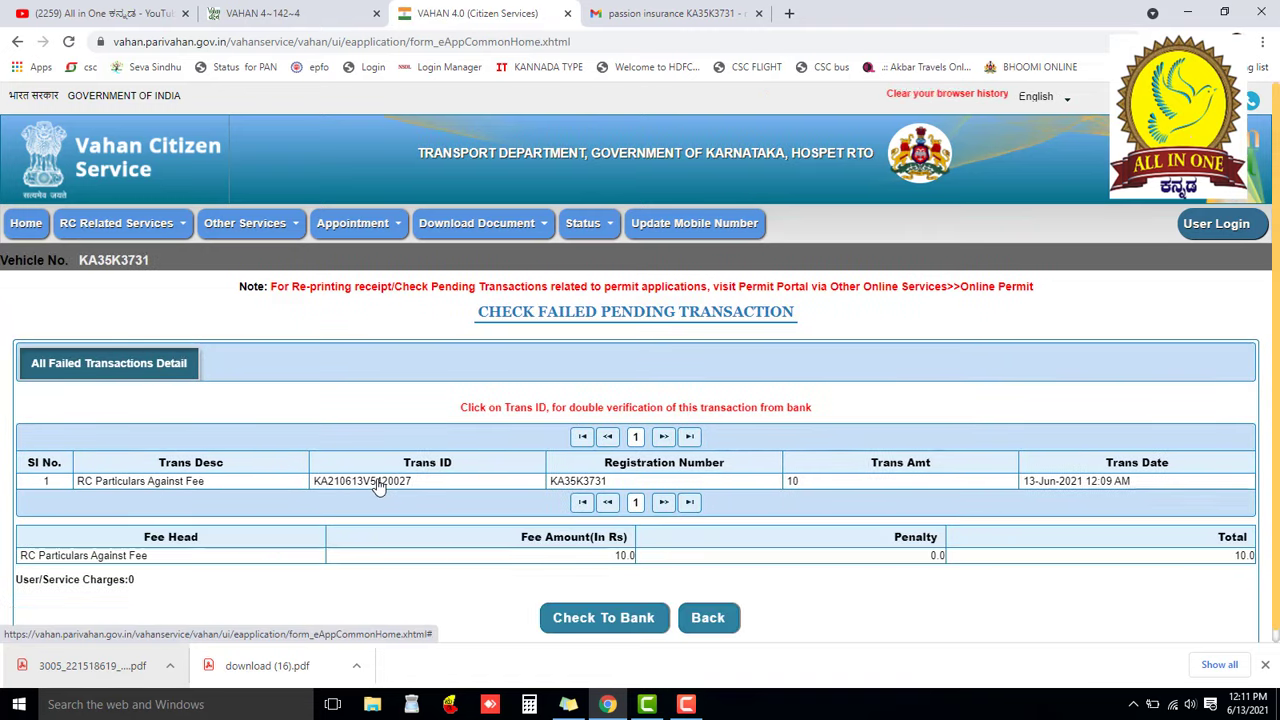
click(606, 620)
click(597, 426)
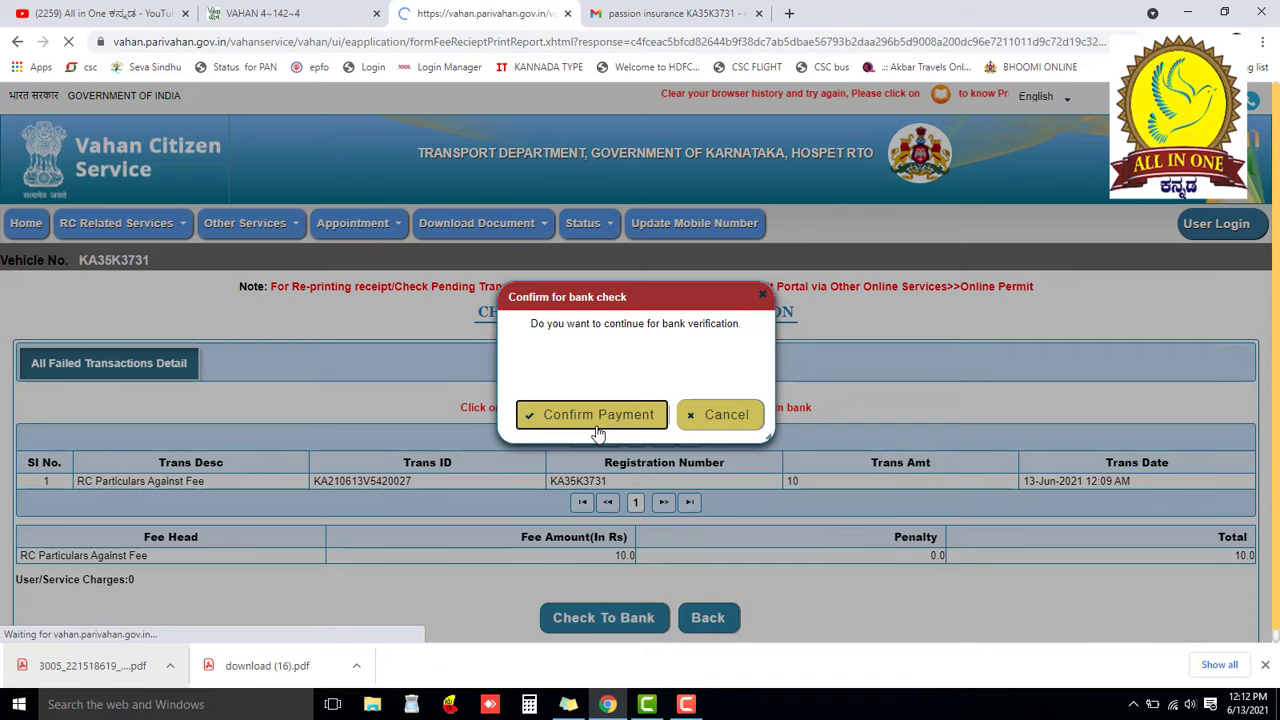
scroll(596, 434, down, 3)
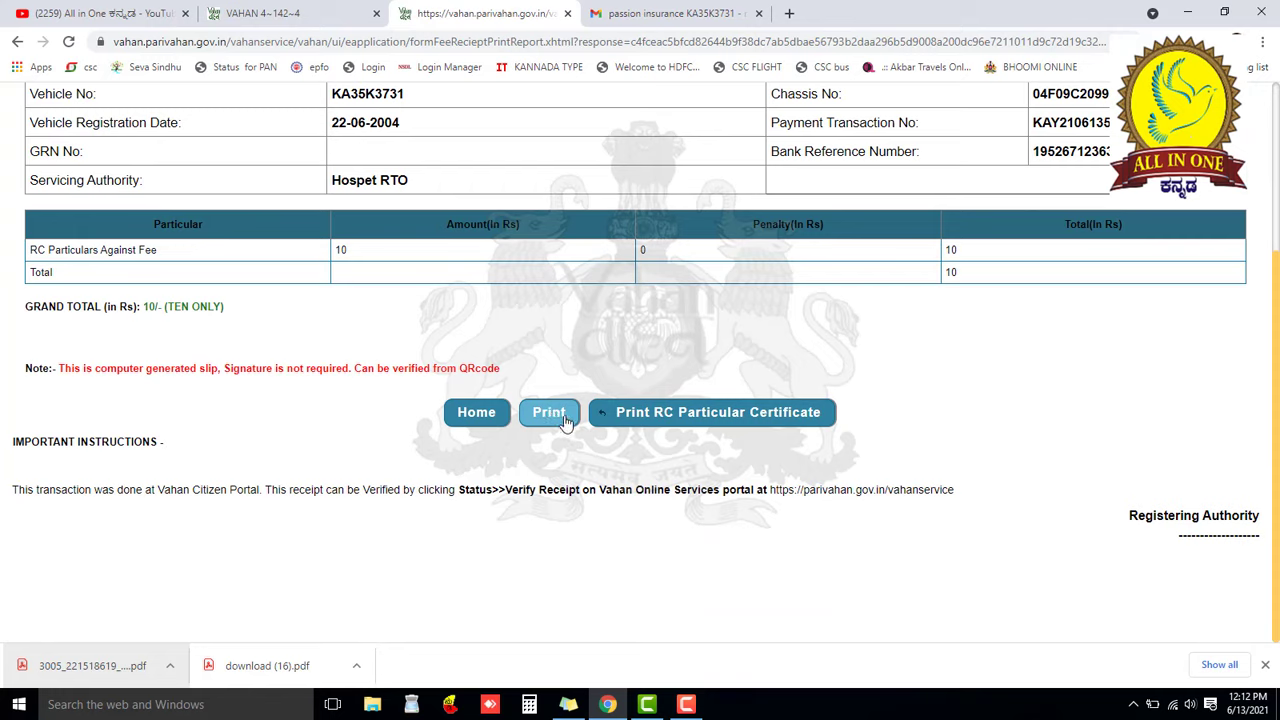
click(657, 418)
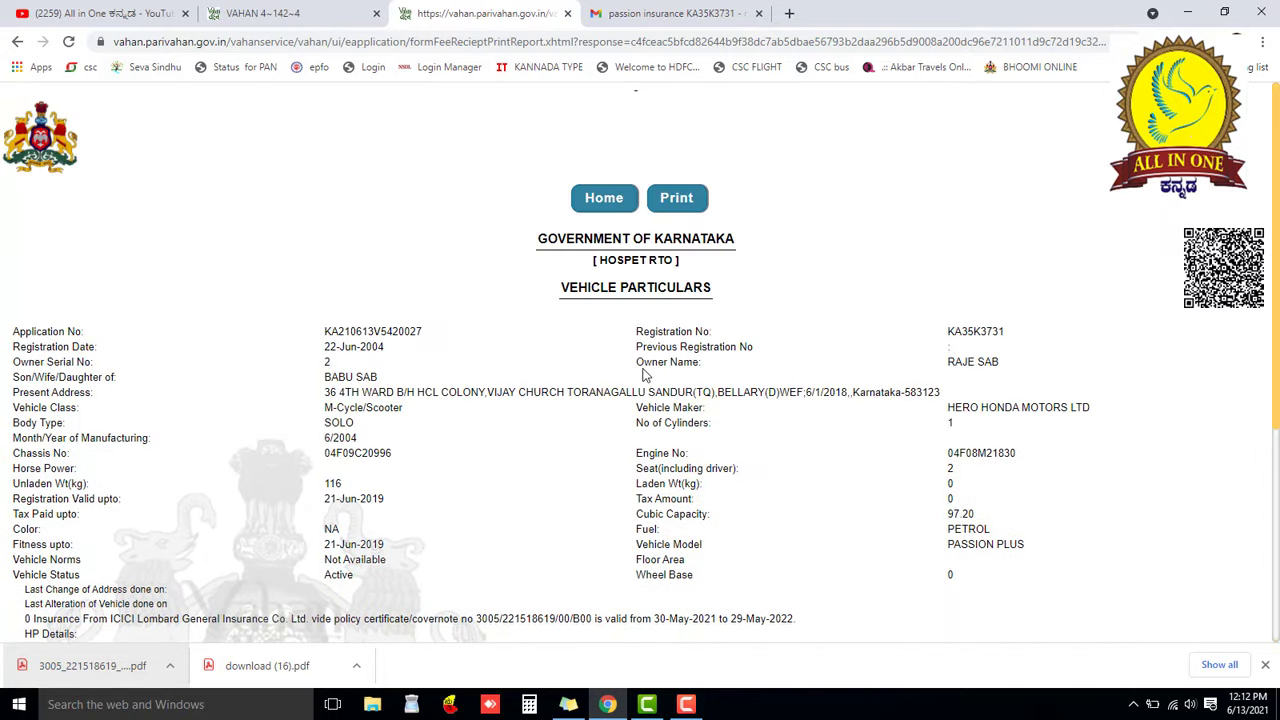
scroll(644, 374, down, 3)
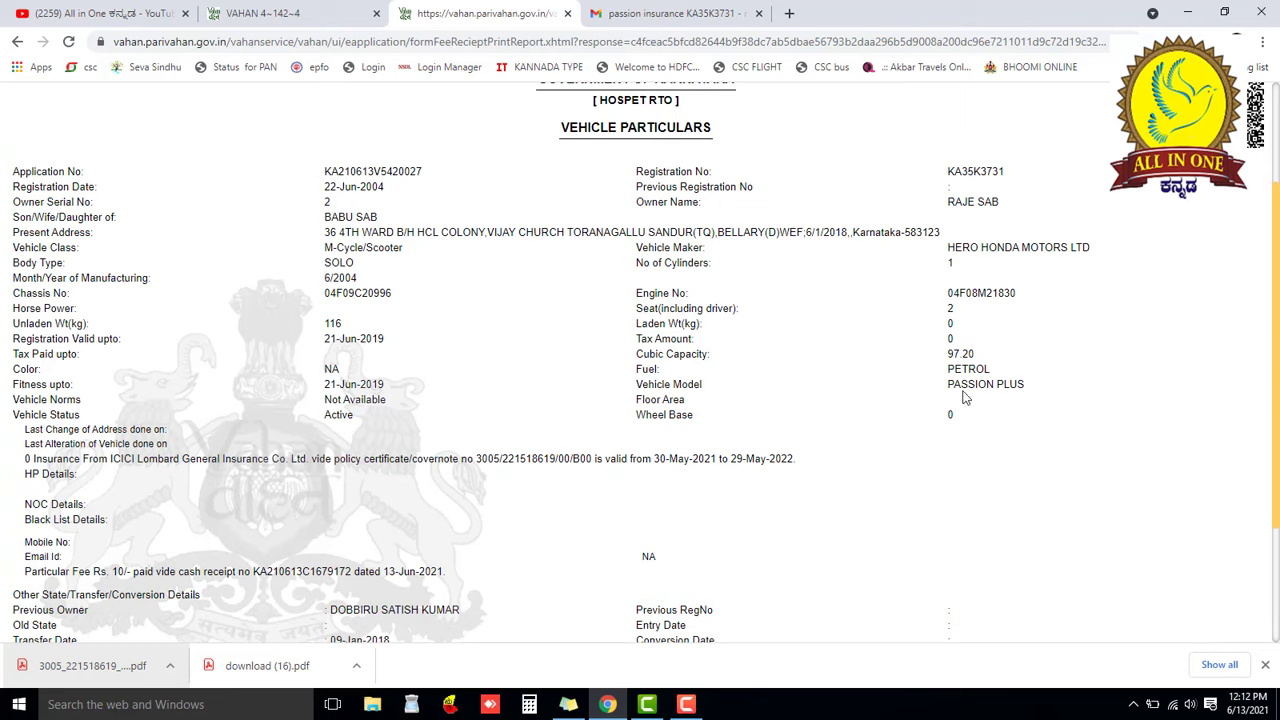
scroll(563, 443, down, 2)
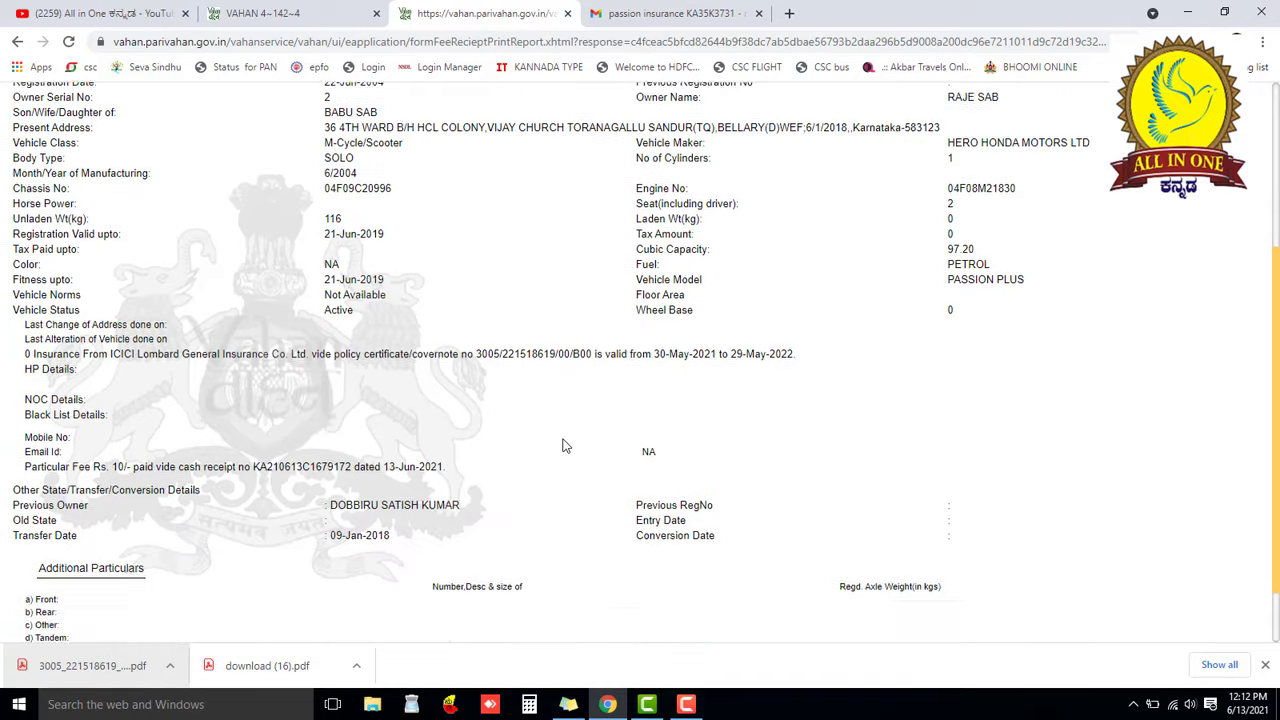
scroll(562, 444, up, 3)
scroll(563, 443, down, 4)
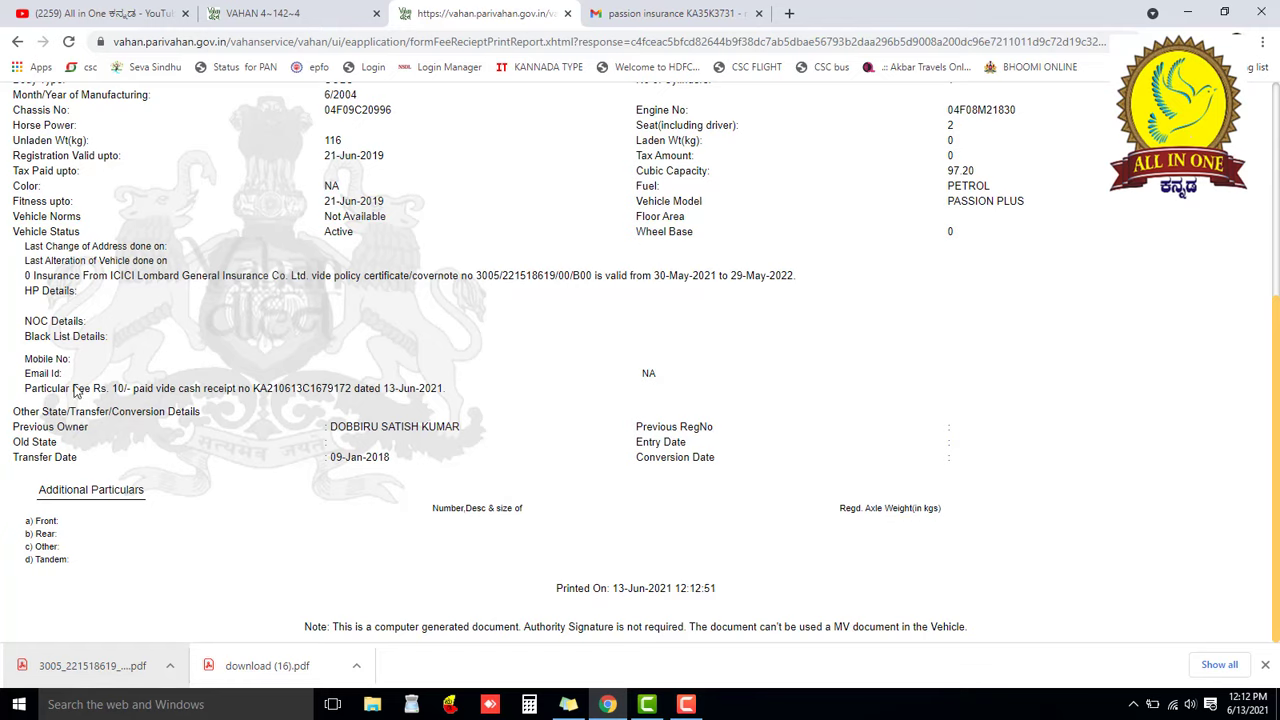
scroll(535, 385, up, 1)
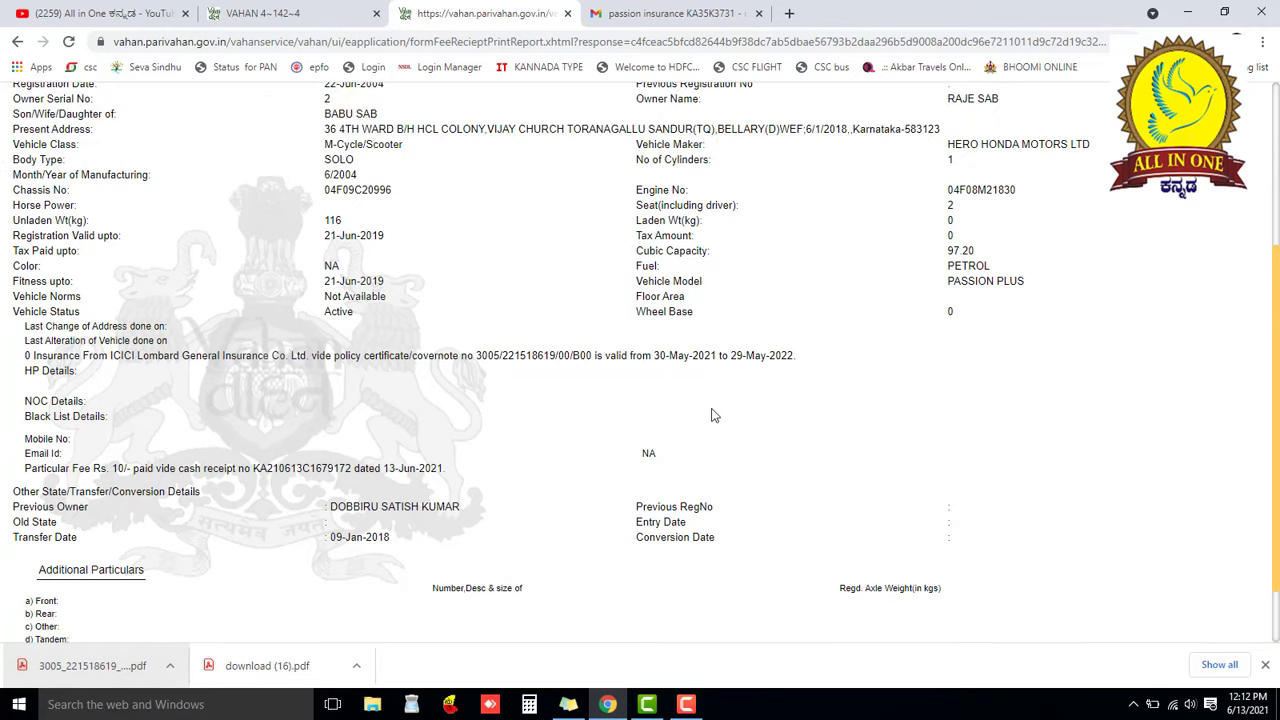
scroll(714, 415, up, 3)
click(676, 198)
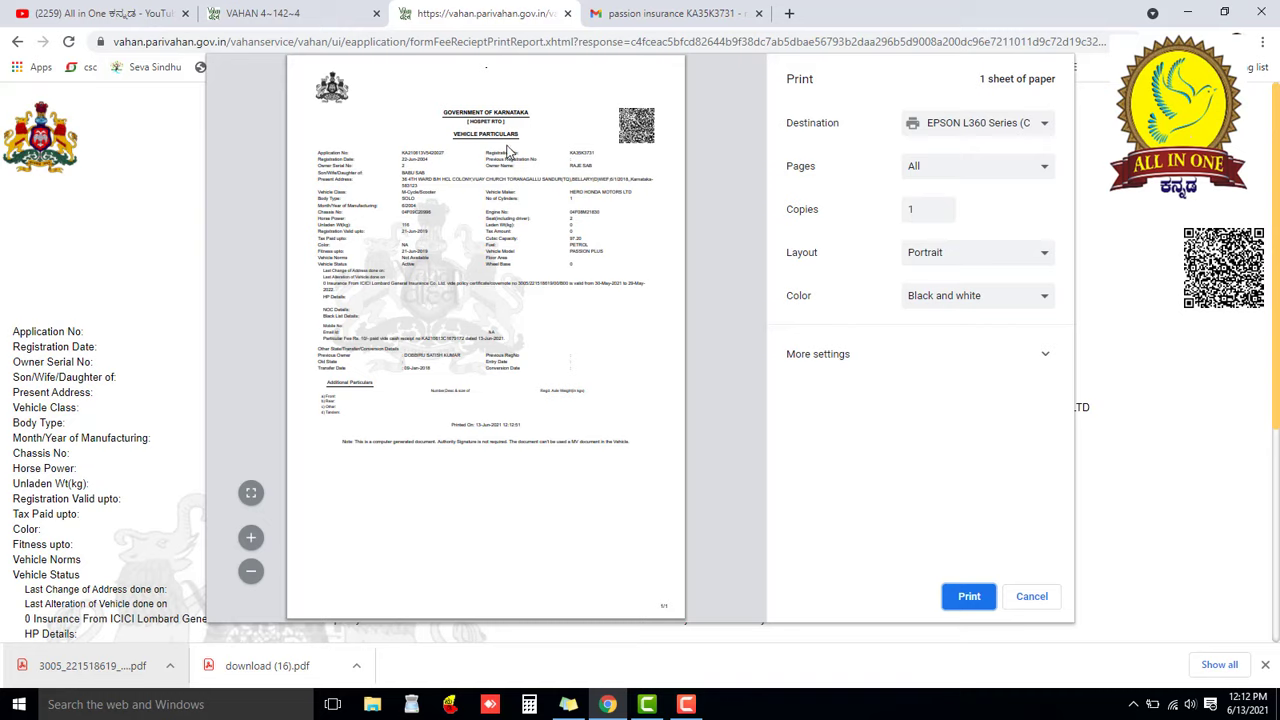
Step: Leave the print preview and switch to the All in One Kannada YouTube videos page
click(444, 112)
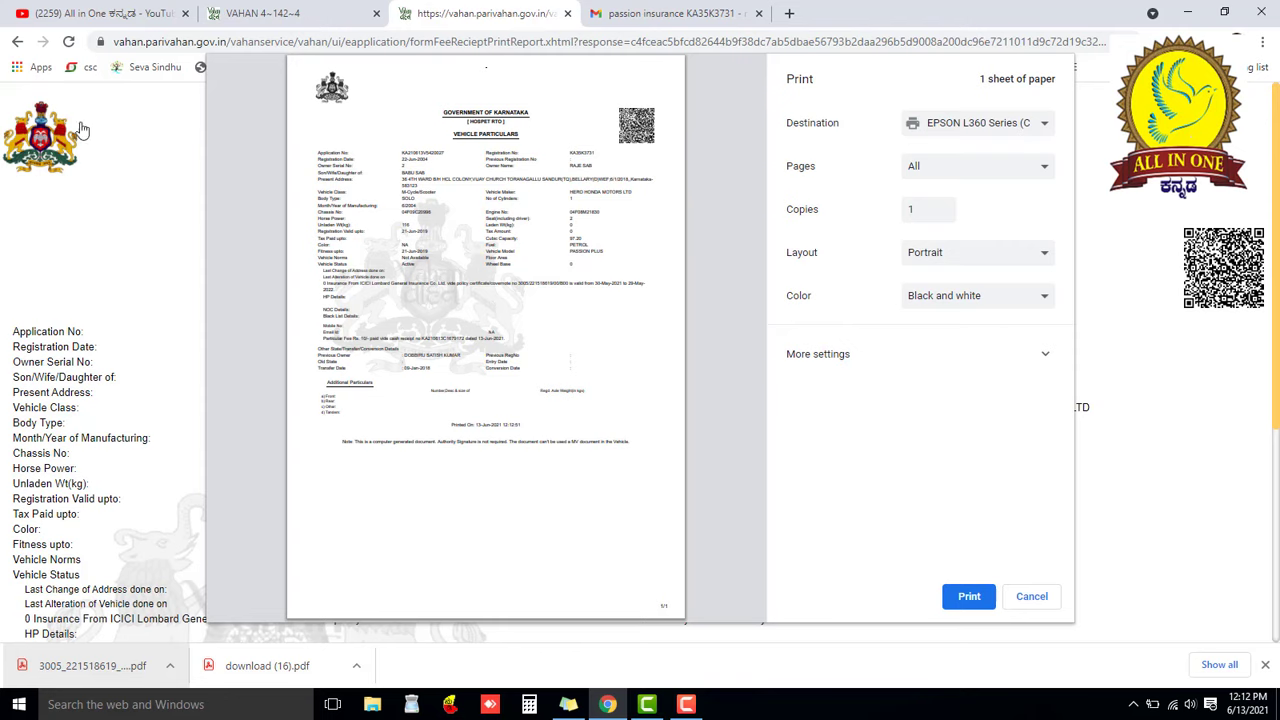
click(104, 13)
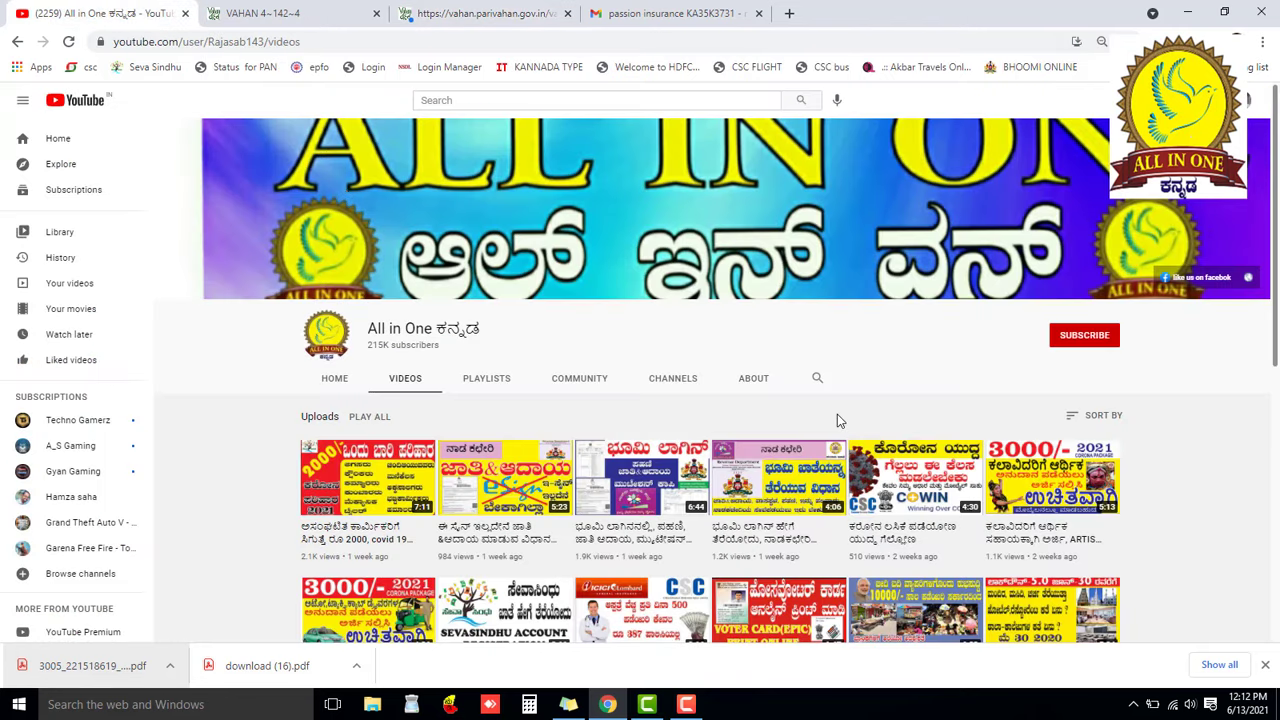